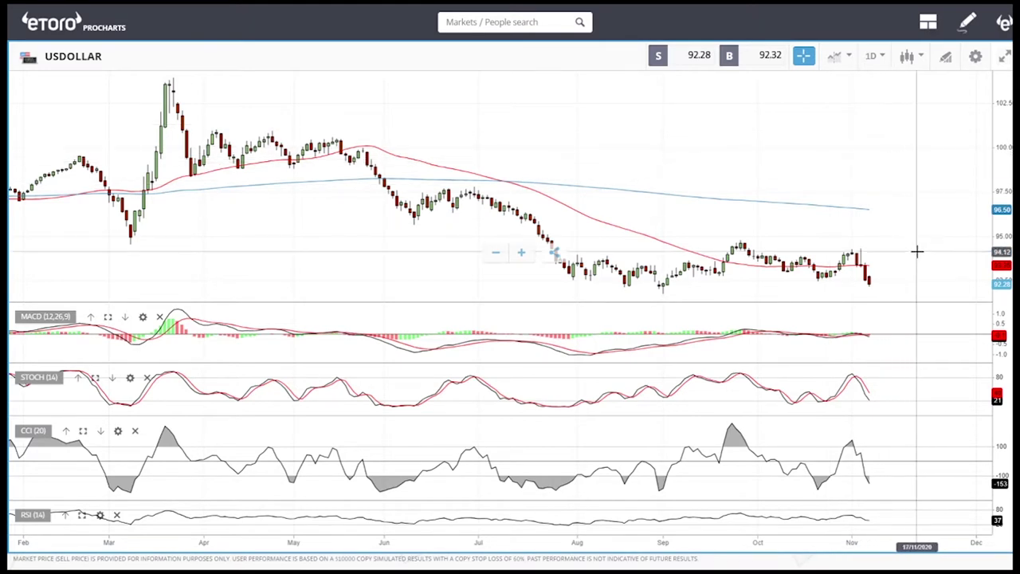
- Draw a horizontal line at about 92.18 on the daily USDOLLAR chart, along the August and September lows
scroll(909, 263, "up", 5)
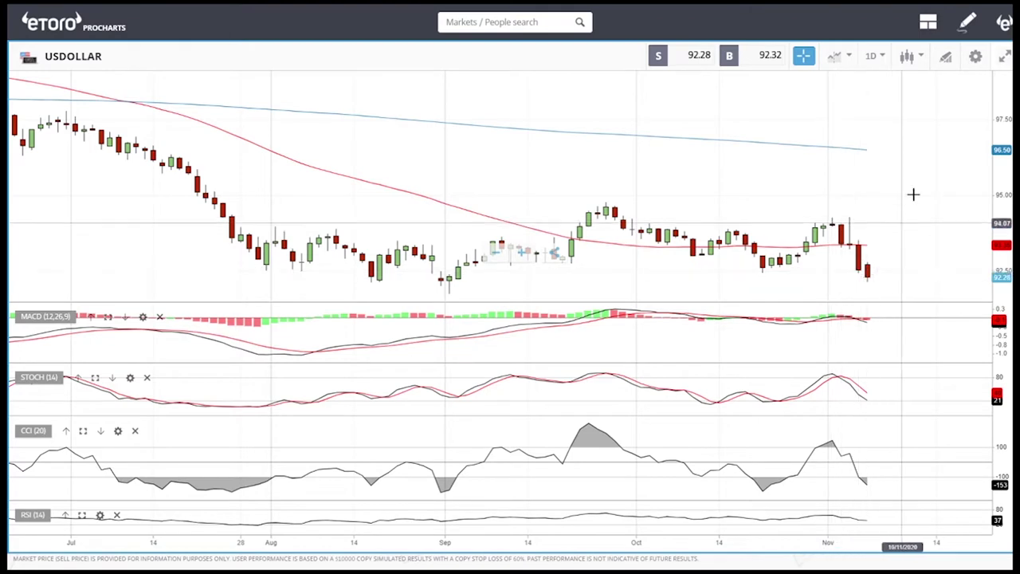
left_click(947, 59)
left_click(531, 325)
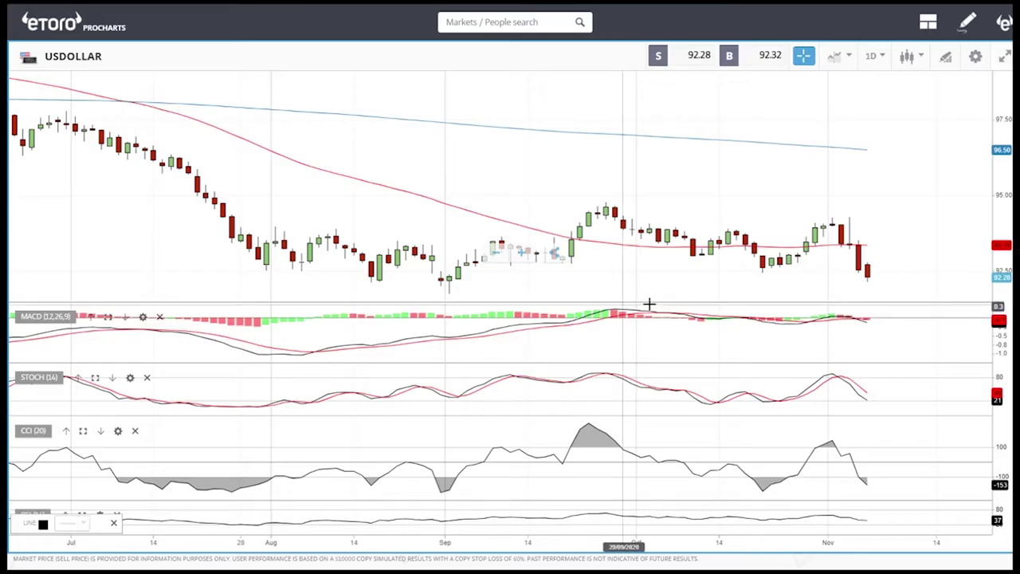
left_click(736, 281)
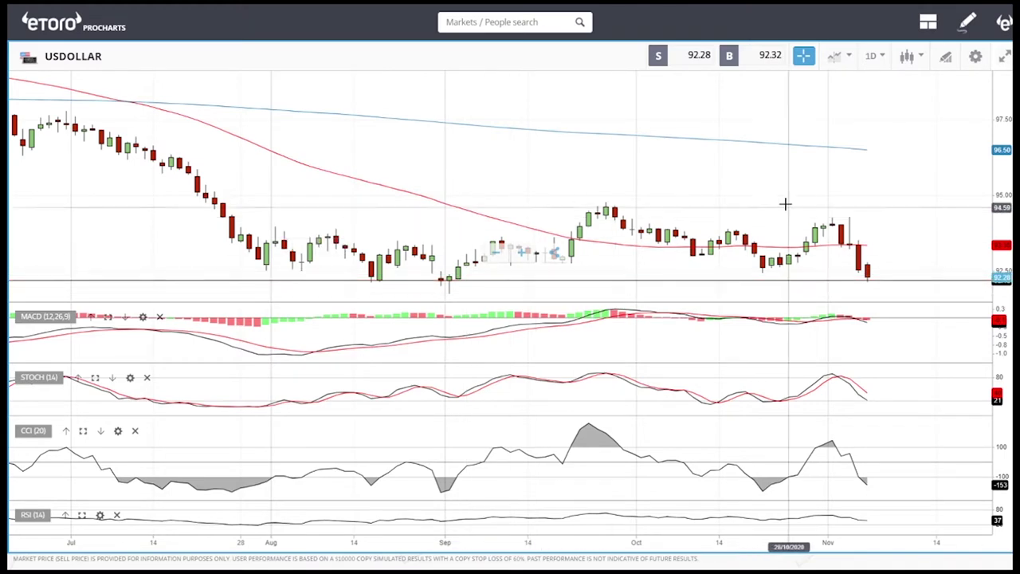
scroll(786, 205, "down", 5)
right_click(915, 289)
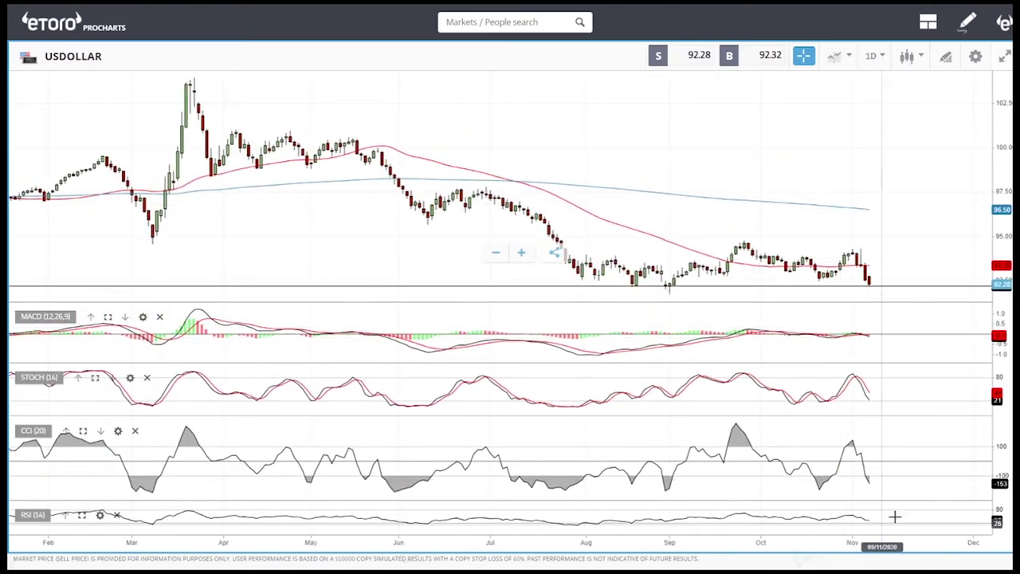
- Switch the USDOLLAR chart to the 4 Hour periodicity and examine the latest candles and MACD against the horizontal line
left_click(874, 56)
left_click(537, 387)
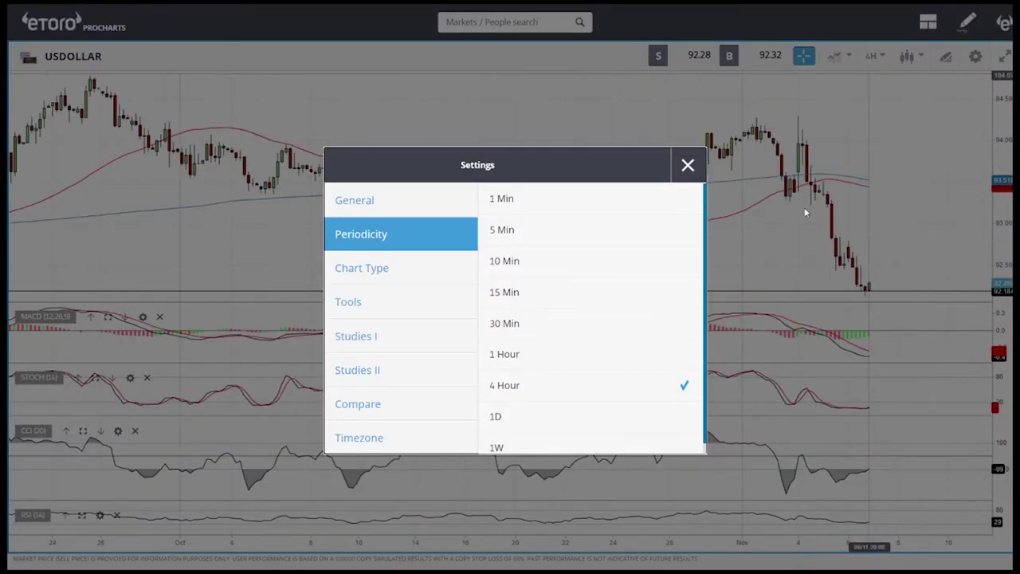
left_click(687, 168)
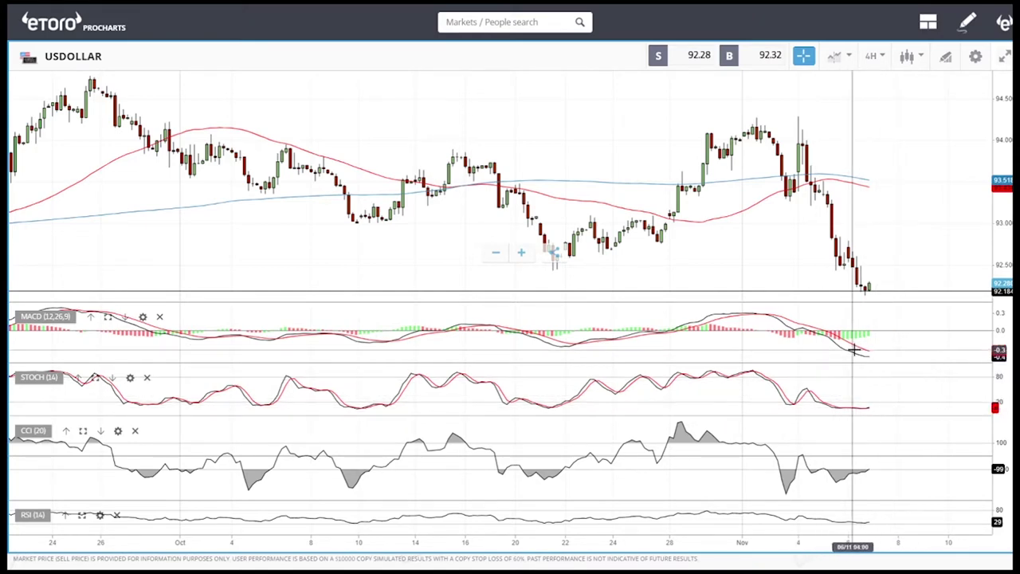
scroll(881, 353, "up", 5)
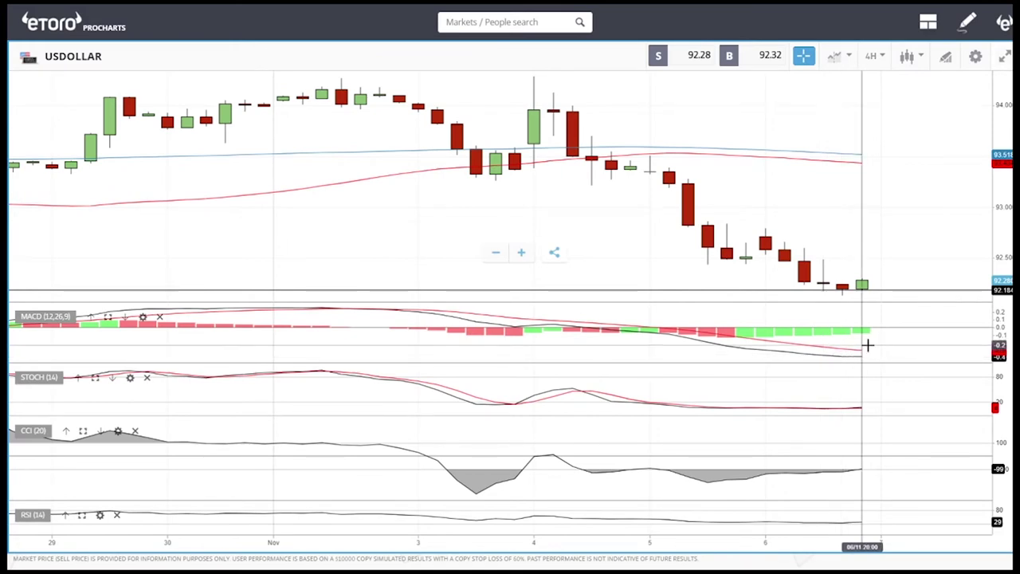
scroll(867, 345, "down", 10)
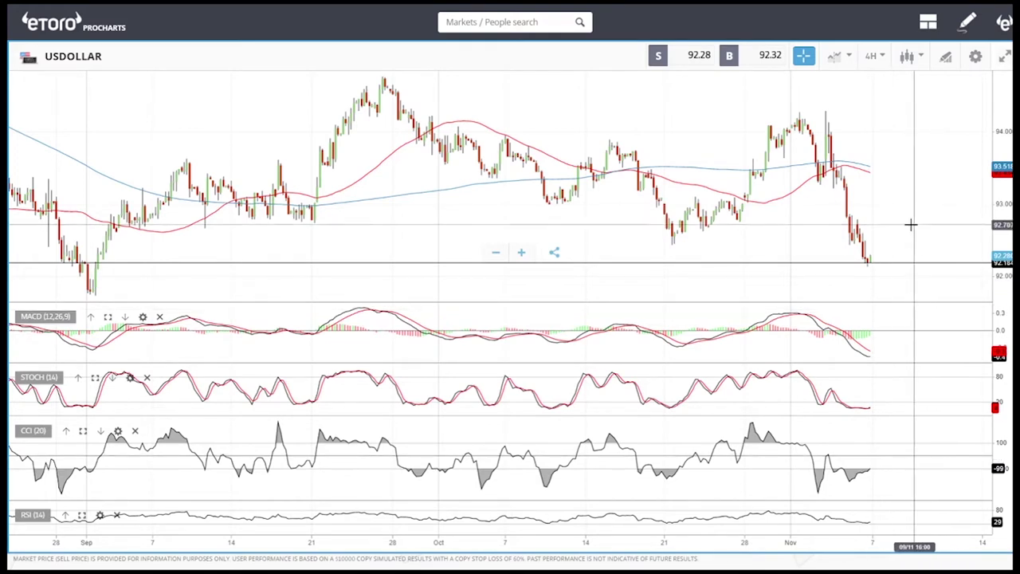
scroll(879, 256, "up", 8)
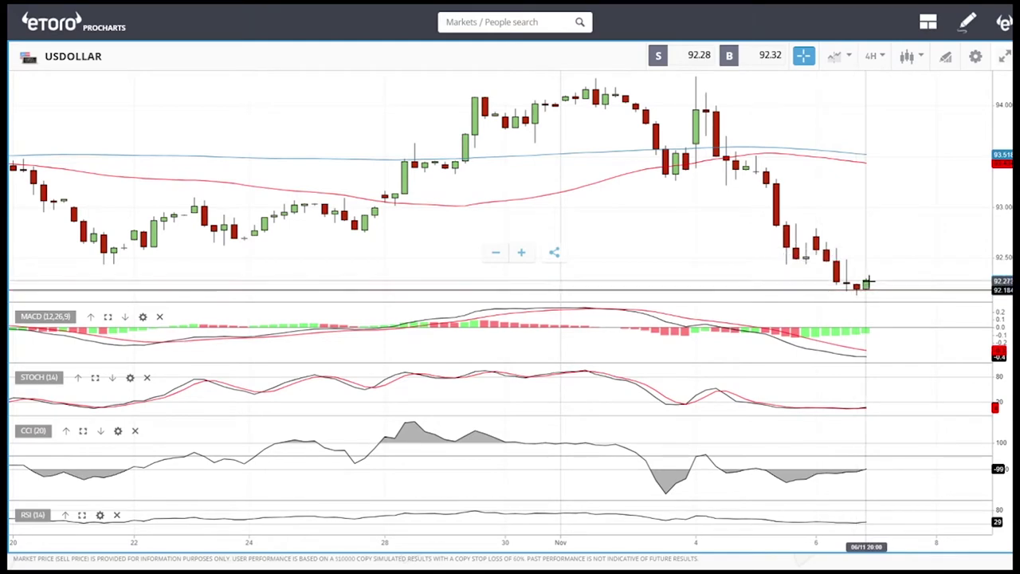
scroll(899, 276, "down", 10)
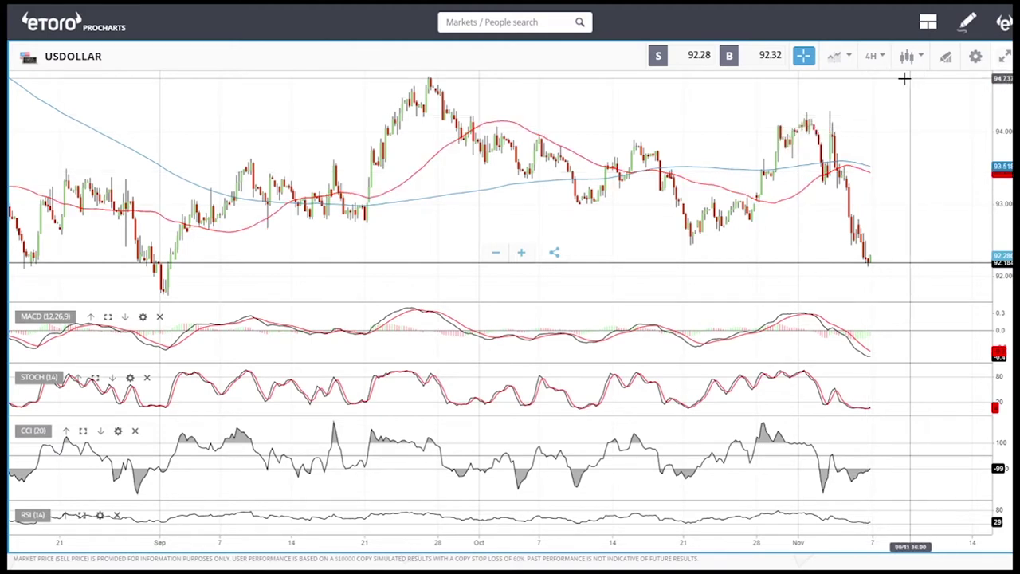
- Set the USDOLLAR chart's periodicity back to 1D and focus on the candles from August to November
left_click(877, 59)
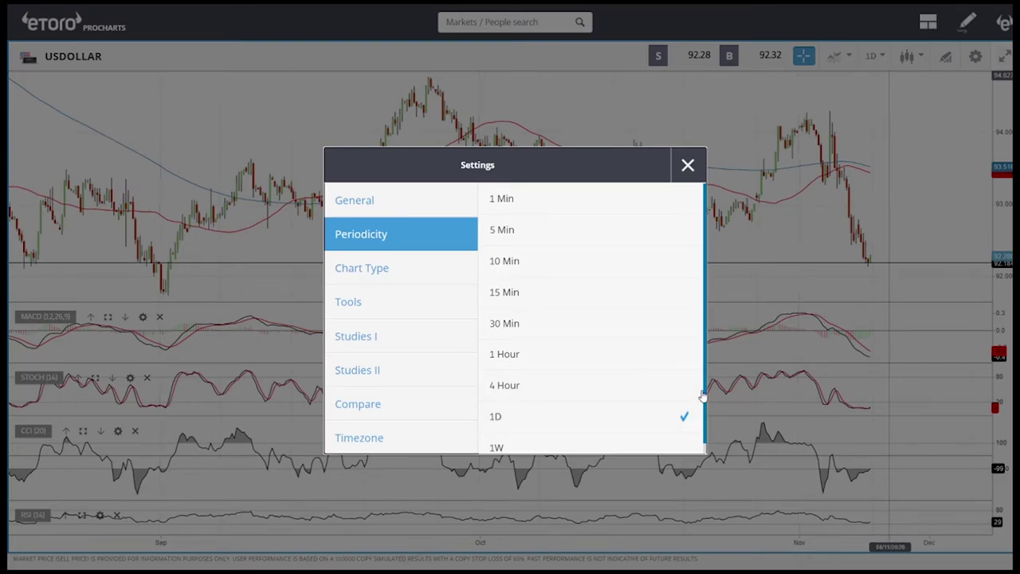
left_click(679, 165)
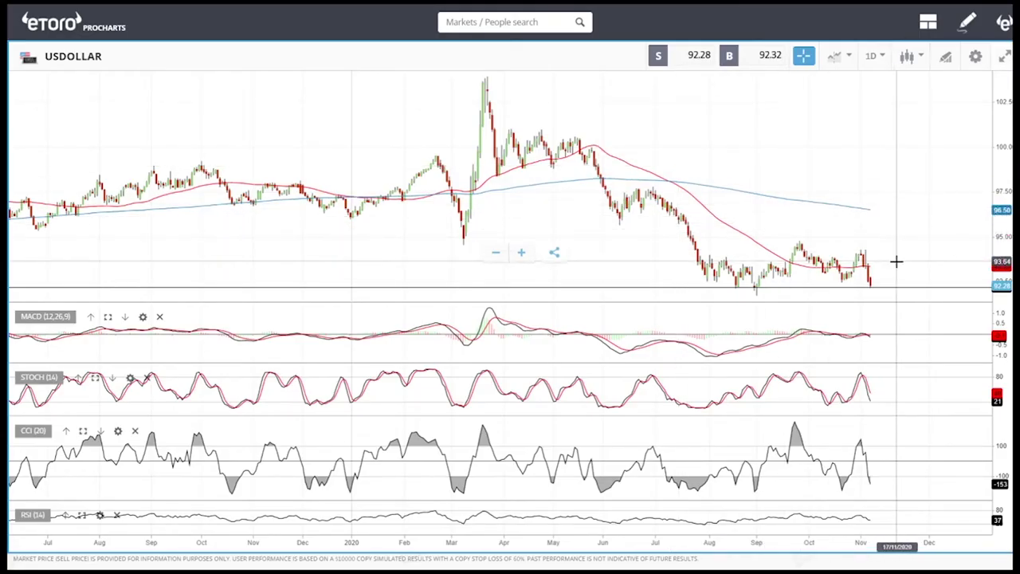
scroll(899, 253, "up", 5)
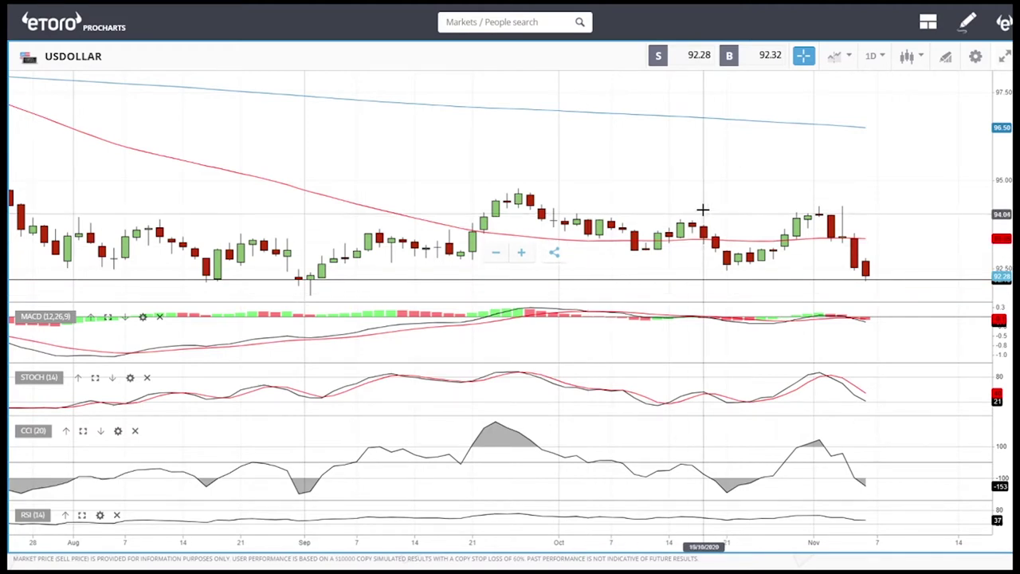
- Search the markets for "oil", open the OIL chart, and examine its recent daily candles against the moving averages
left_click(530, 28)
type("oi")
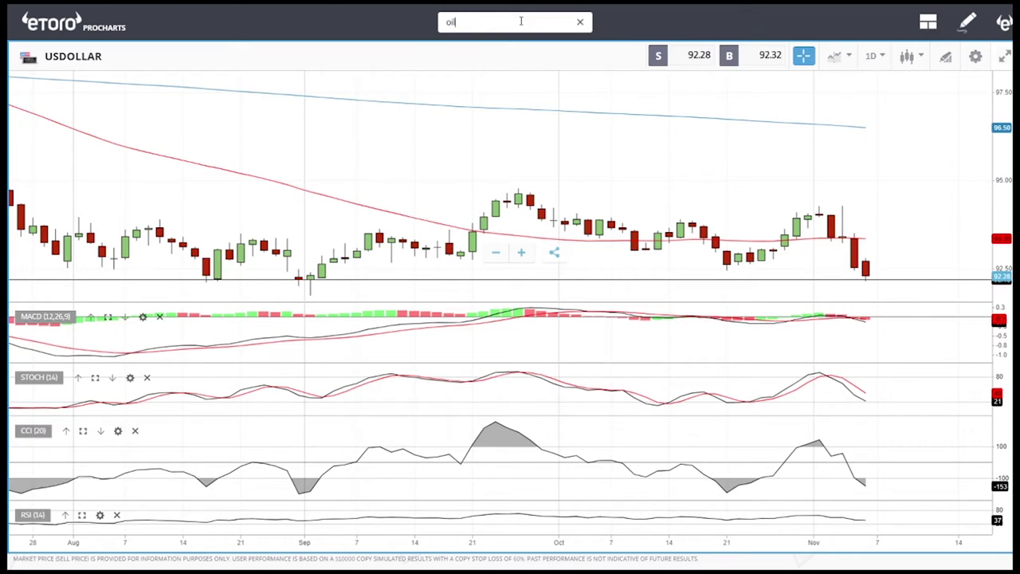
type("l")
key("Return")
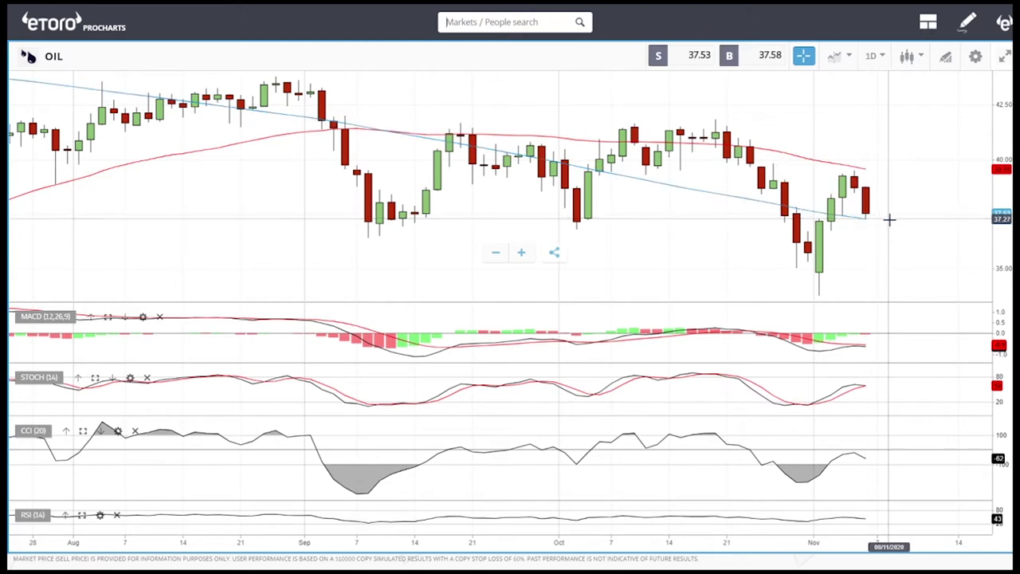
scroll(885, 227, "up", 2)
scroll(885, 227, "up", 1)
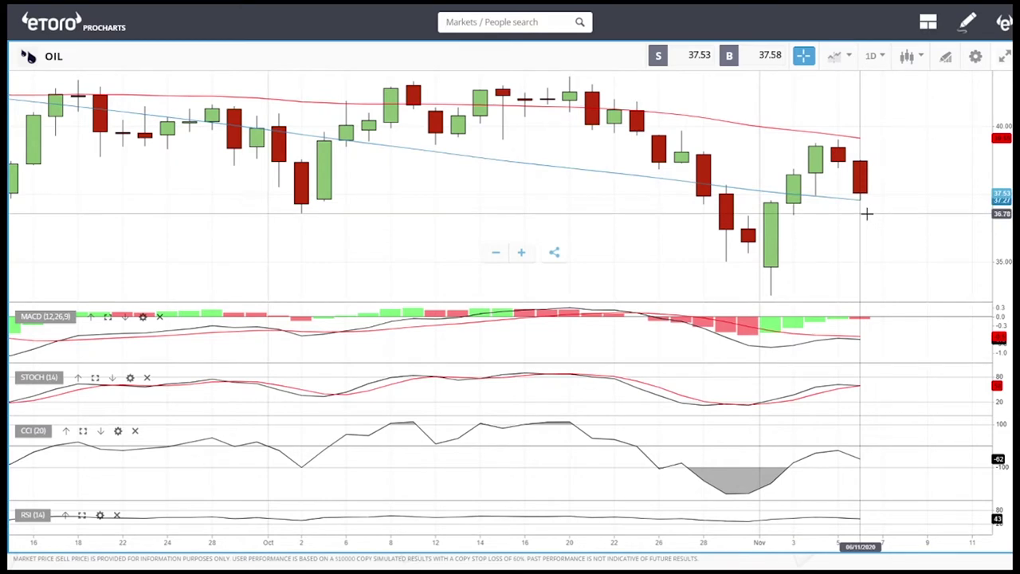
scroll(879, 239, "down", 2)
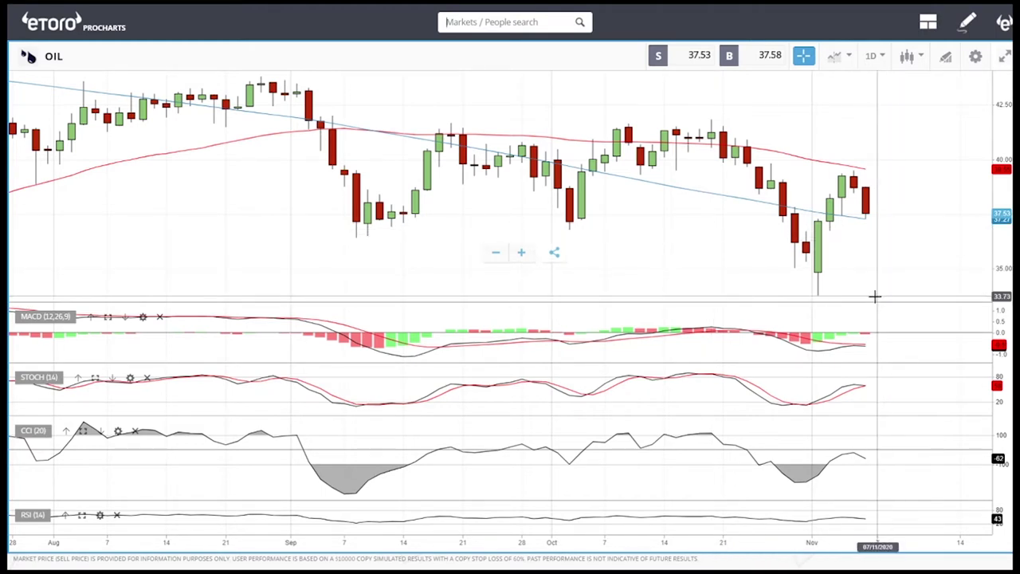
scroll(877, 295, "down", 5)
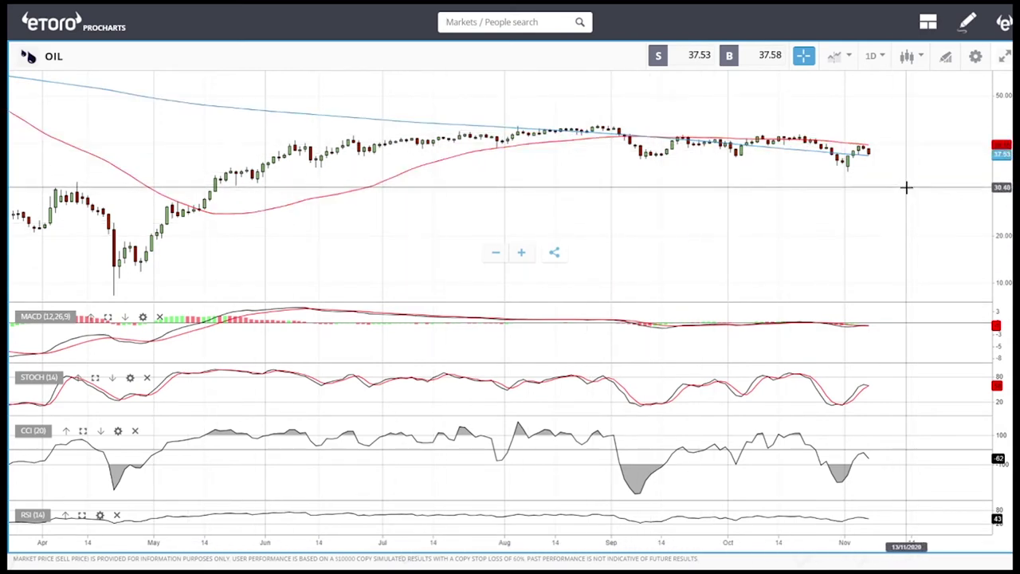
scroll(921, 167, "up", 2)
scroll(920, 167, "up", 4)
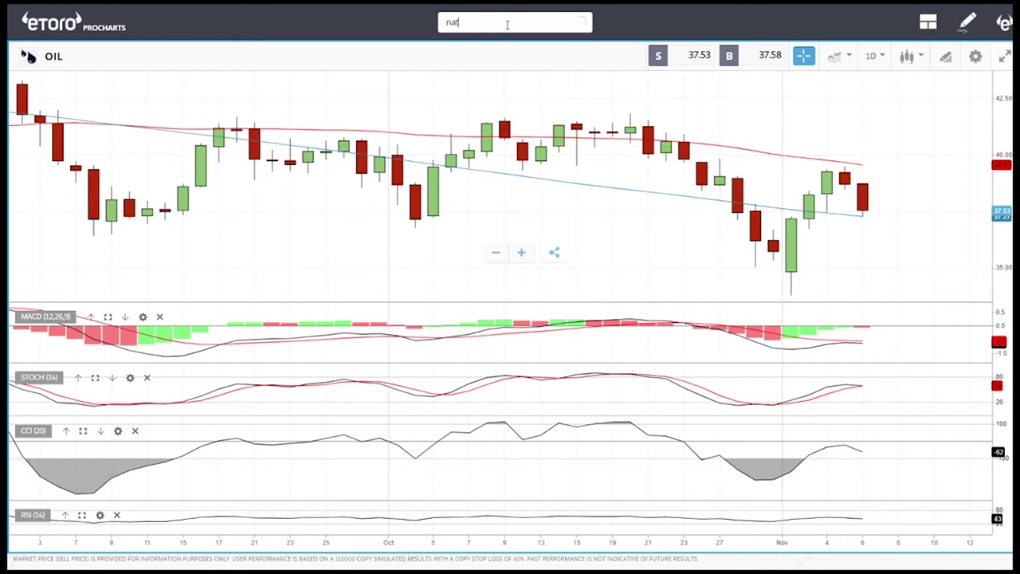
- Search the markets for "nat" and open the NATGAS chart
key("Down")
key("Down")
key("Down")
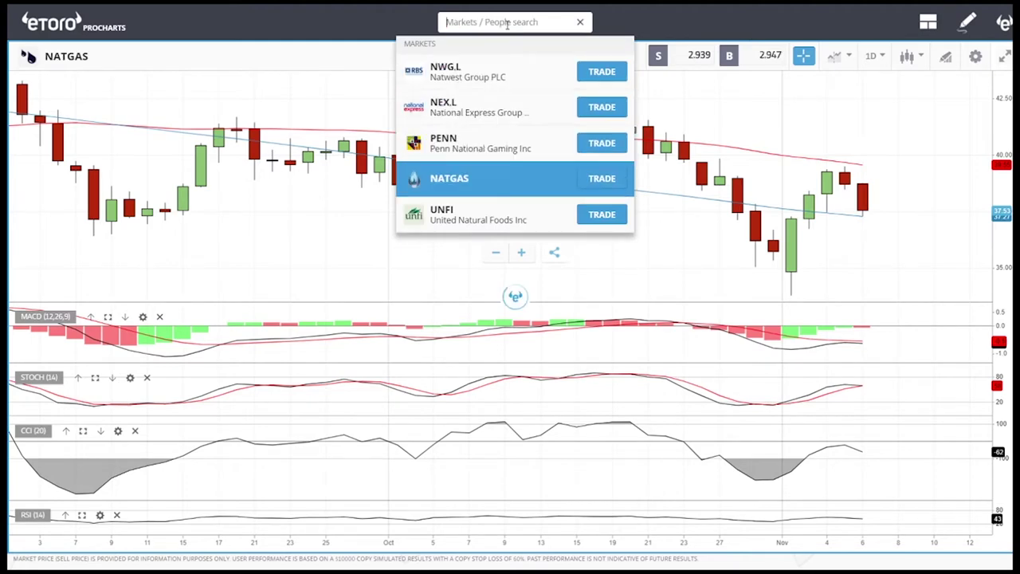
key("Return")
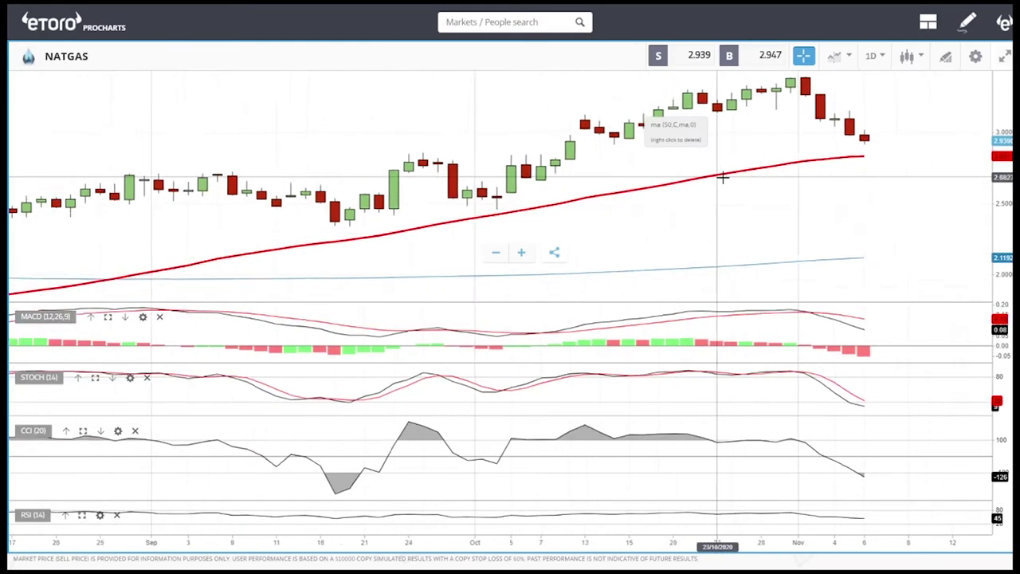
- Draw a rising trend line under the NATGAS lows, from the mid-July low to about 2.83 on 30/10/2020
scroll(723, 177, "down", 3)
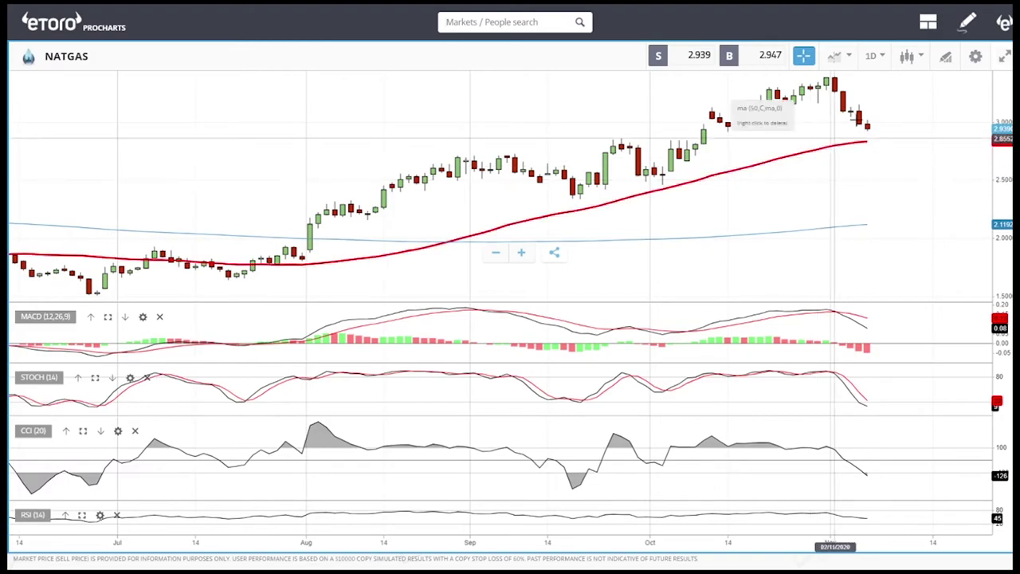
left_click(946, 59)
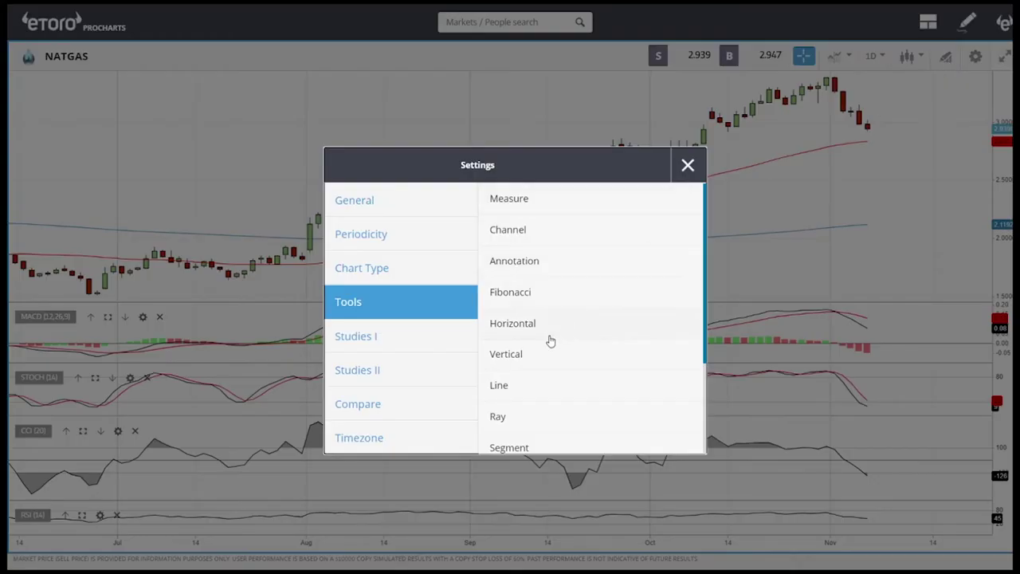
left_click(503, 386)
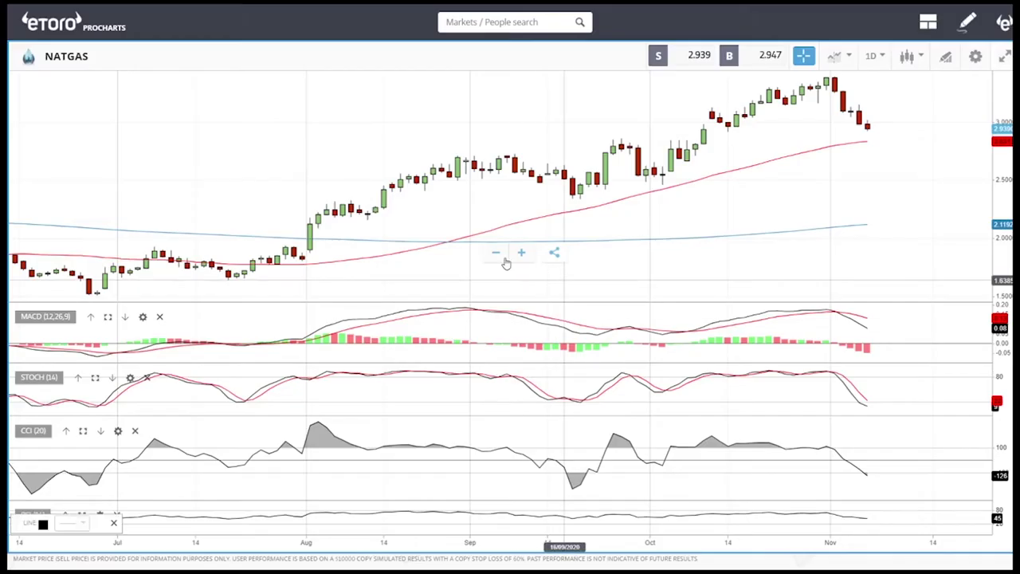
left_click(239, 277)
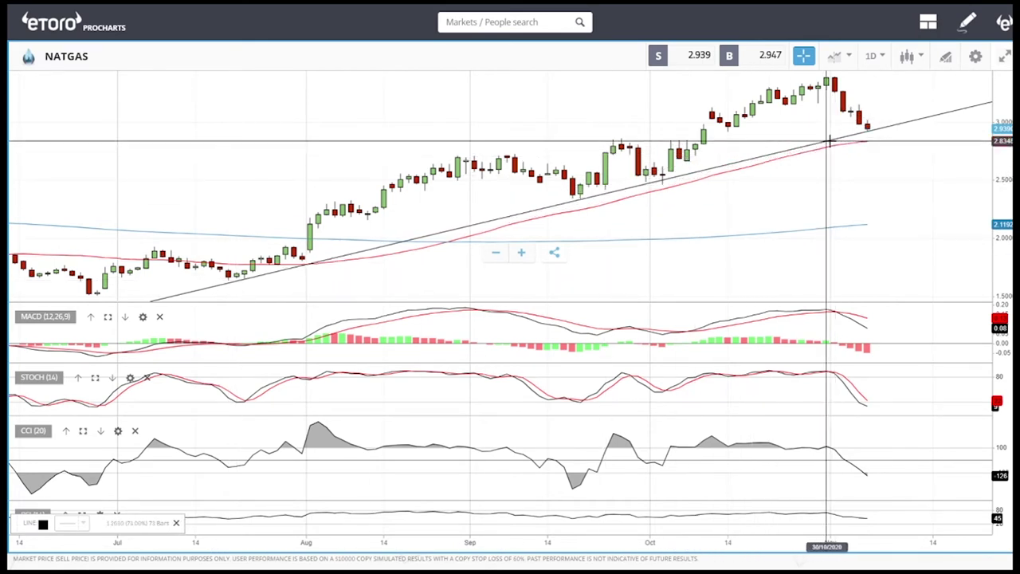
left_click(829, 142)
- Examine the NATGAS price relative to the rising trend line and moving averages, over both recent weeks and longer history
scroll(876, 217, "up", 2)
scroll(869, 187, "down", 1)
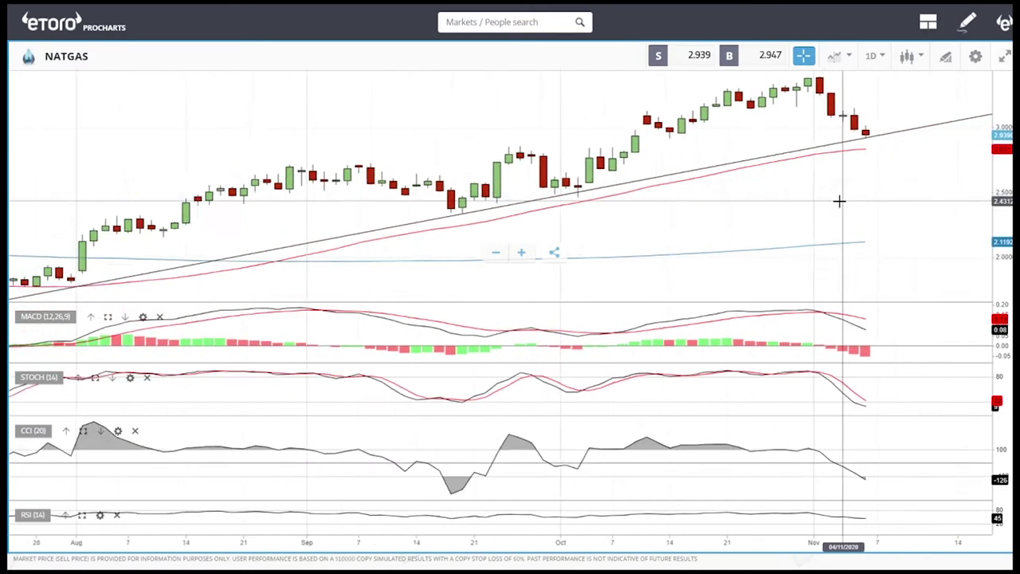
scroll(839, 201, "down", 2)
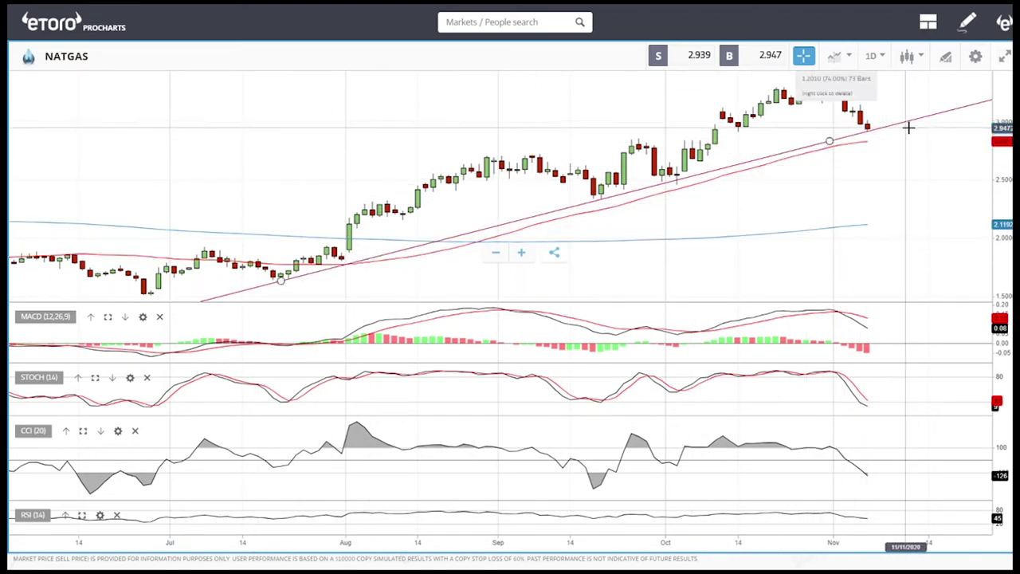
scroll(931, 136, "up", 3)
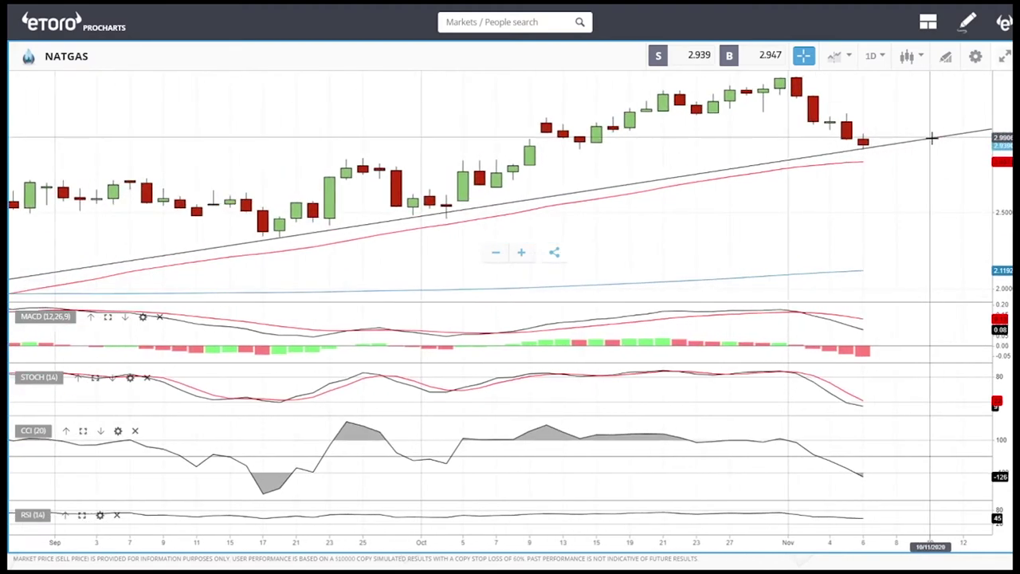
scroll(926, 140, "down", 4)
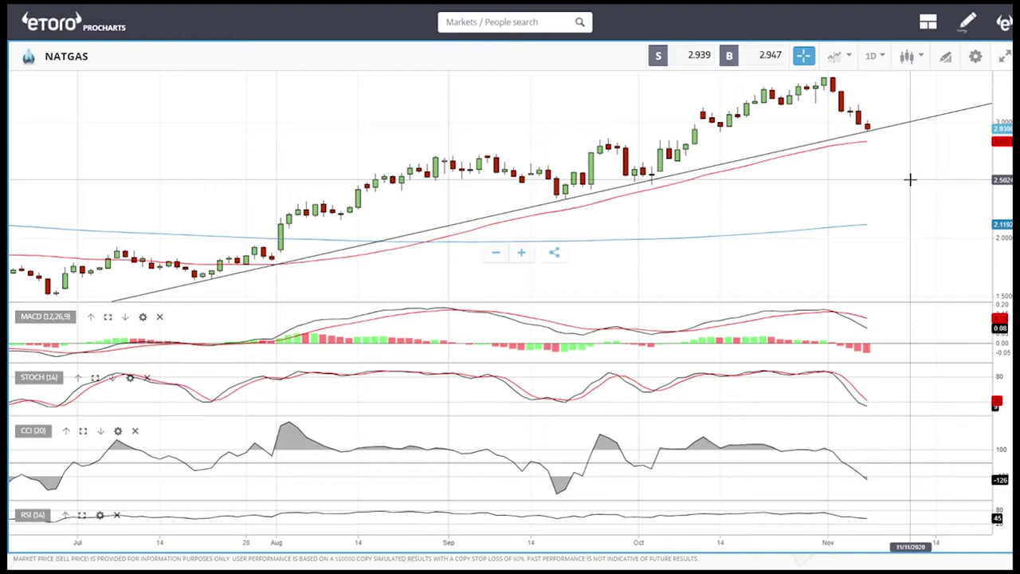
scroll(898, 167, "down", 3)
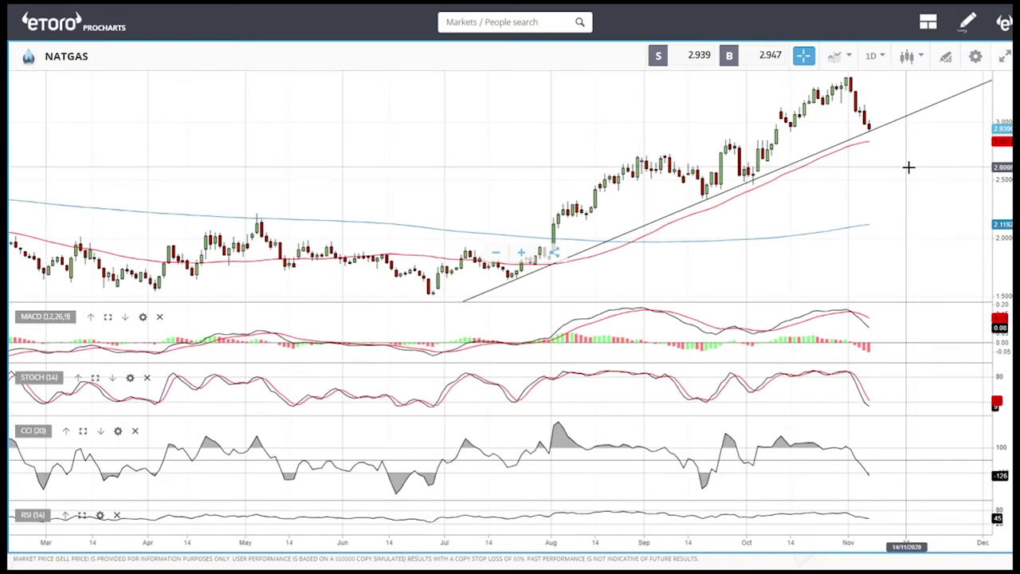
scroll(908, 166, "up", 2)
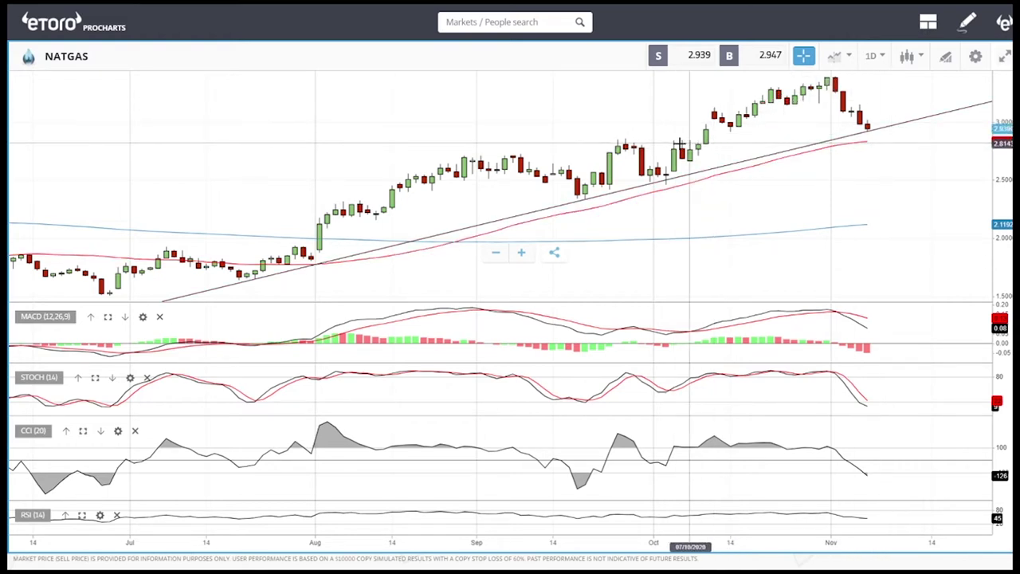
- Draw a horizontal line at about 2.79 on the NATGAS chart, near the early October candles
left_click(939, 60)
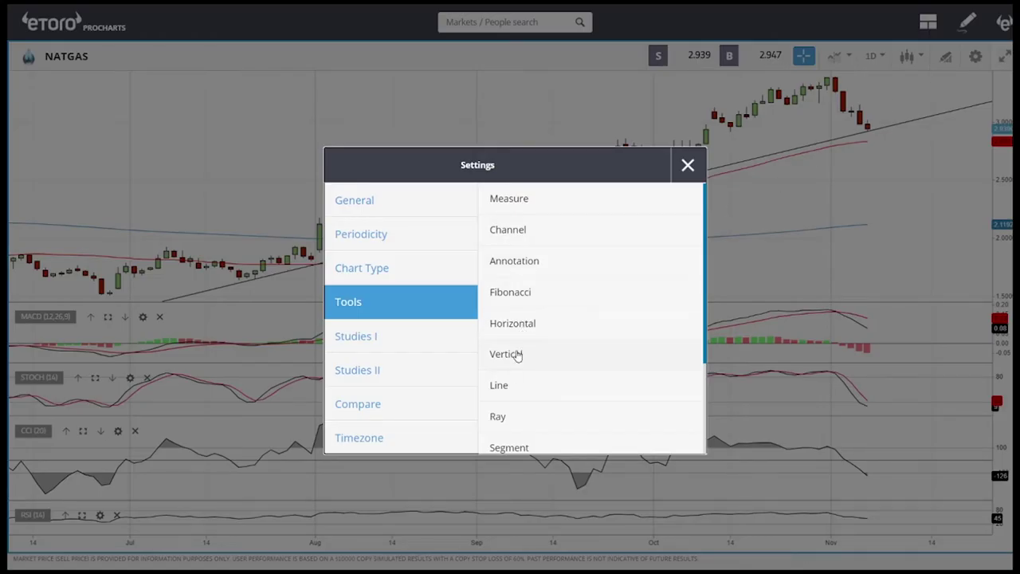
left_click(532, 322)
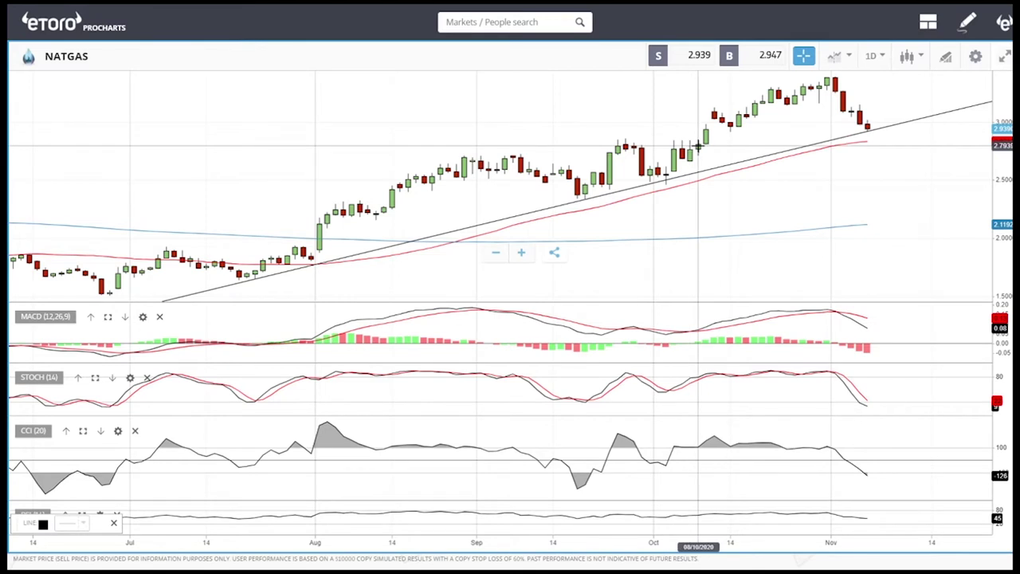
left_click(698, 146)
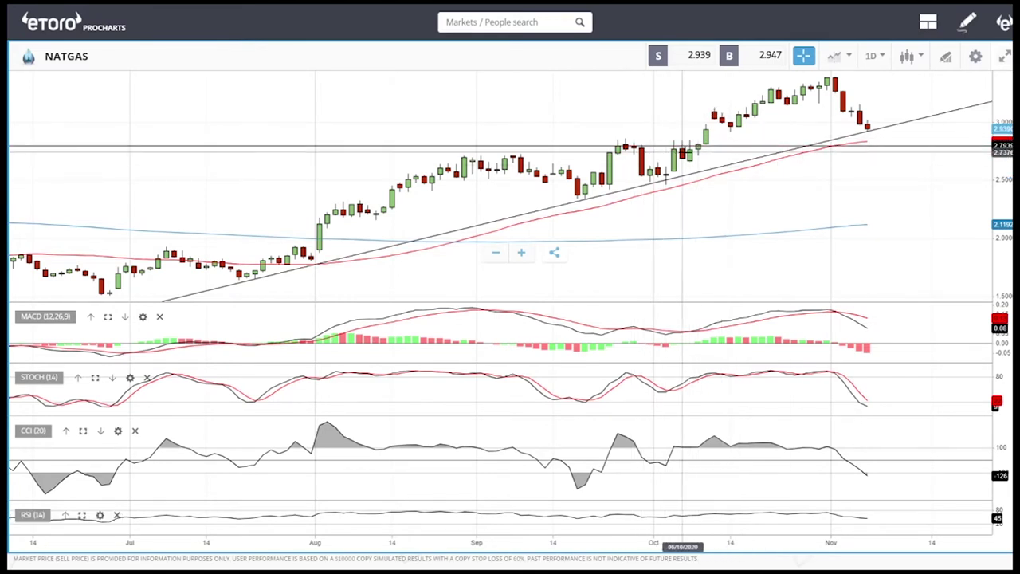
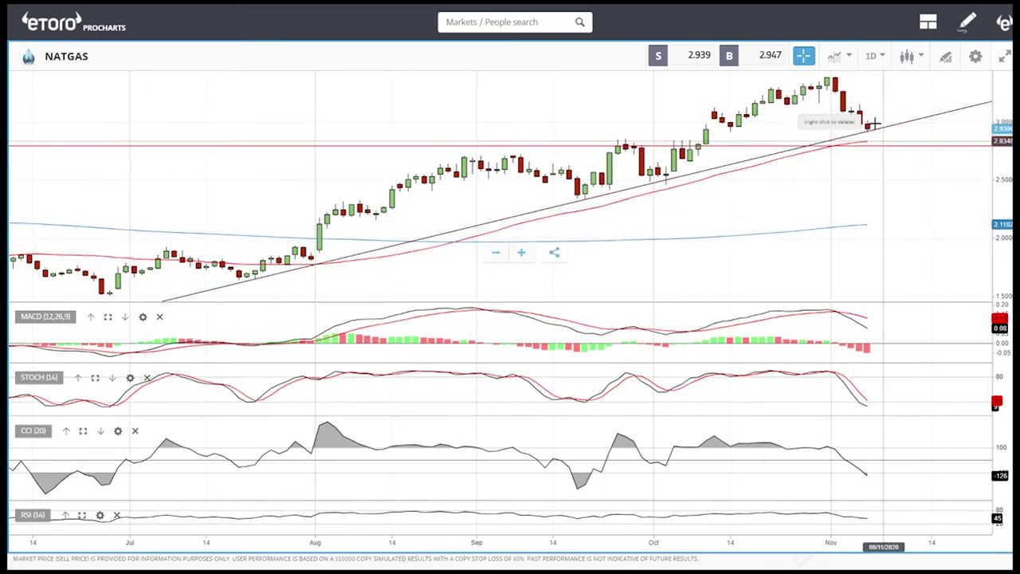
- Switch the NATGAS chart to the 4-hour period to examine price against the rising trend line, and restore the 1D period
left_click_drag(874, 124, 845, 146)
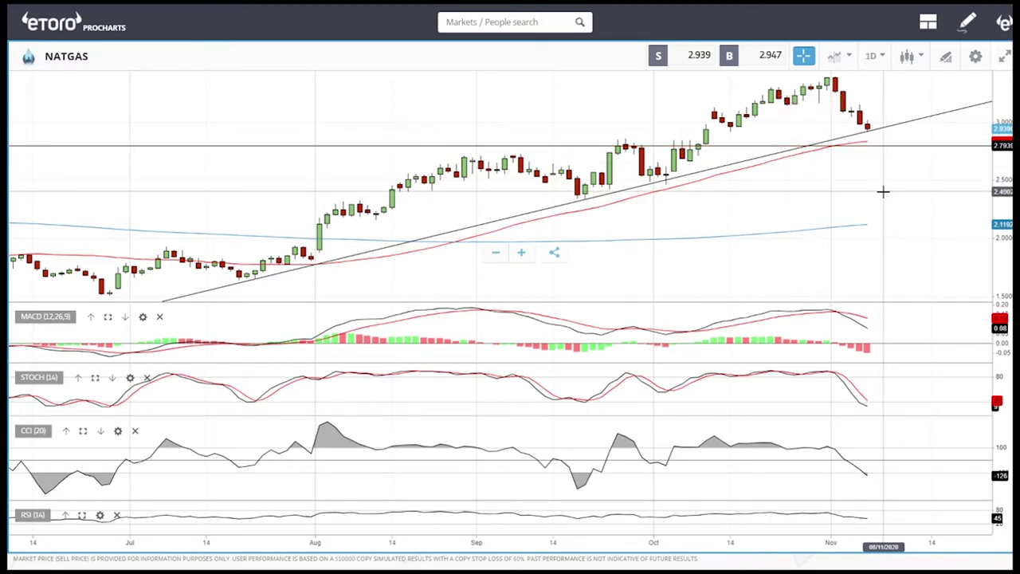
left_click(875, 55)
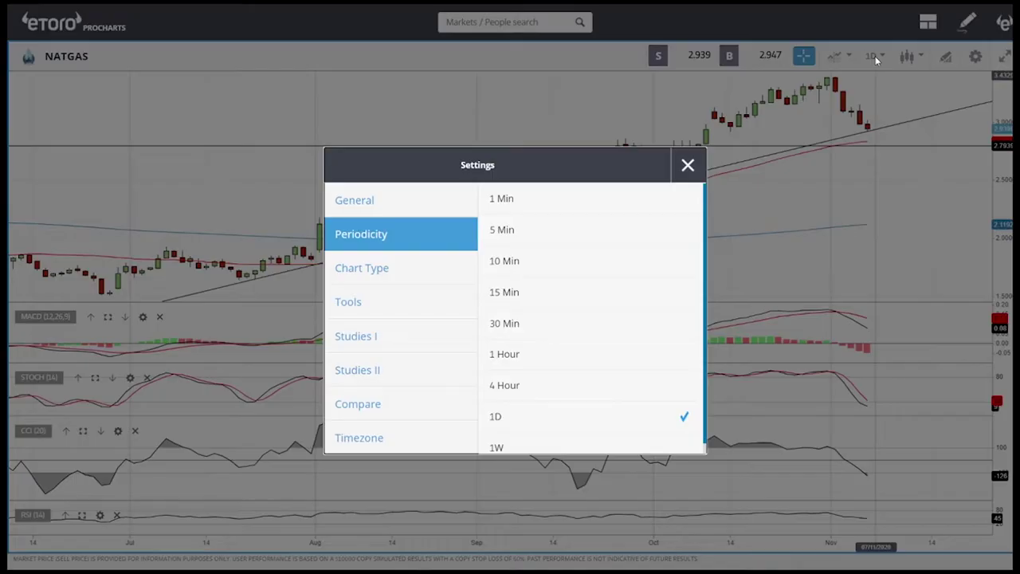
left_click(690, 169)
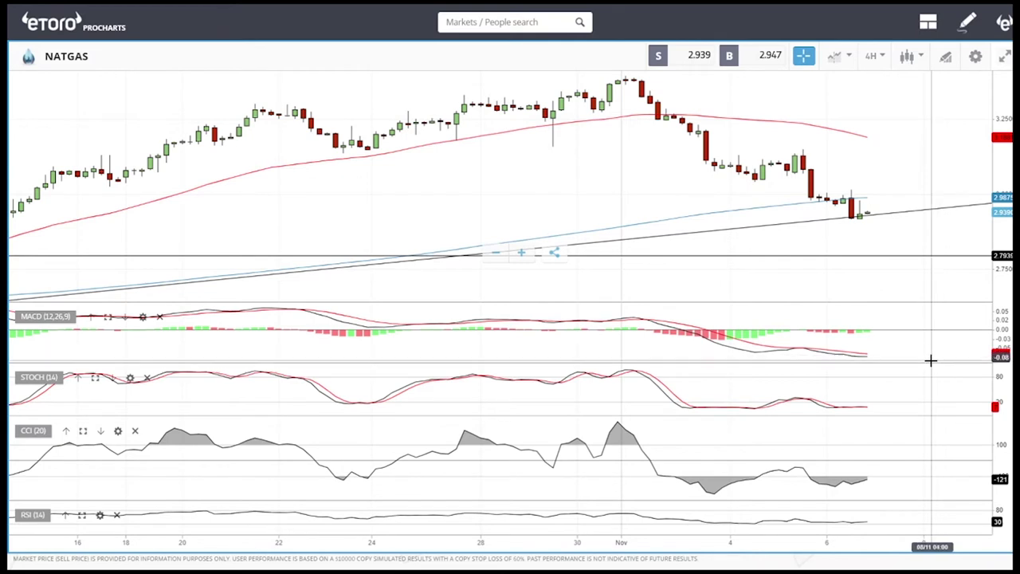
left_click(843, 216)
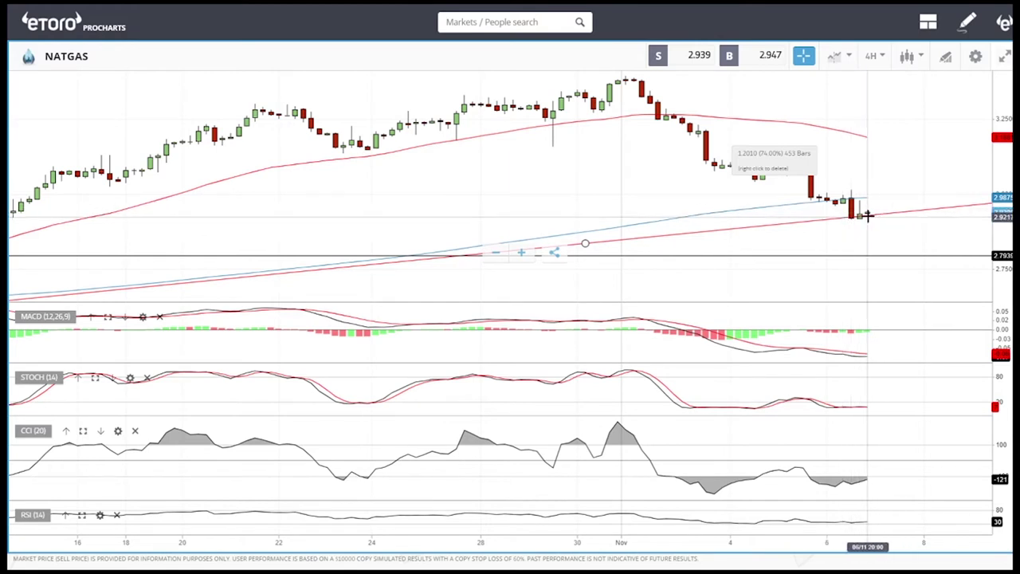
left_click(869, 213)
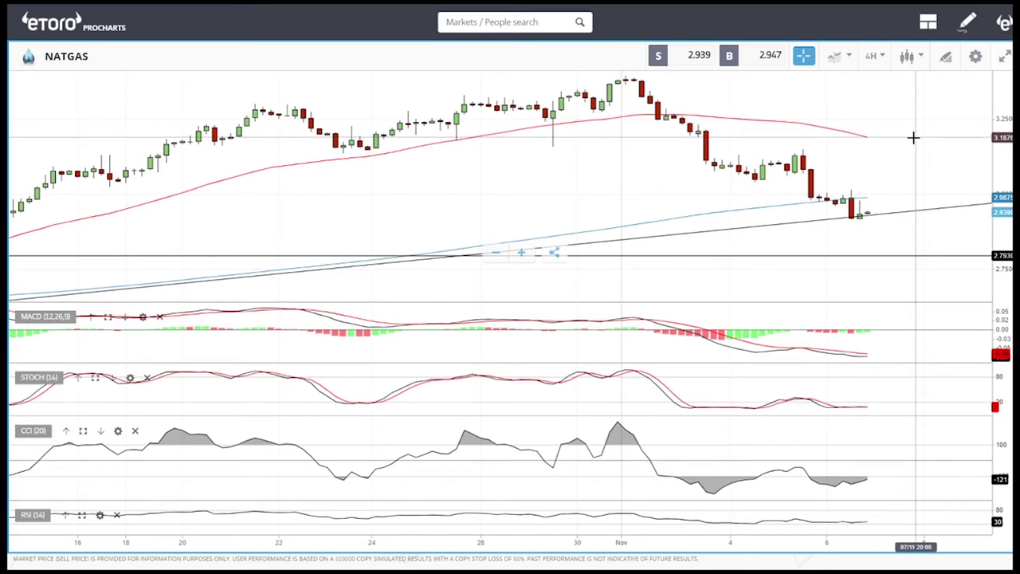
left_click(875, 62)
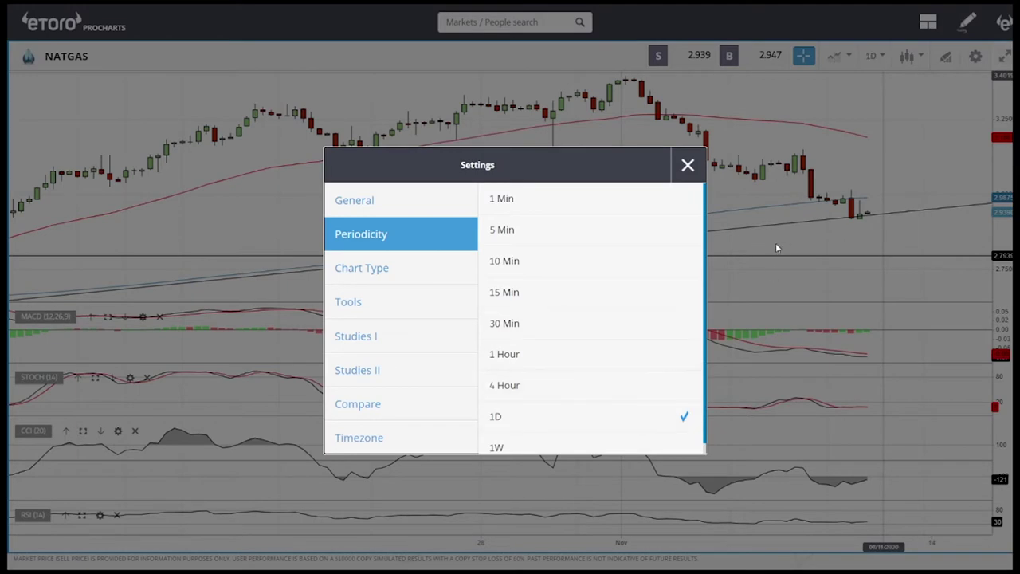
left_click(689, 165)
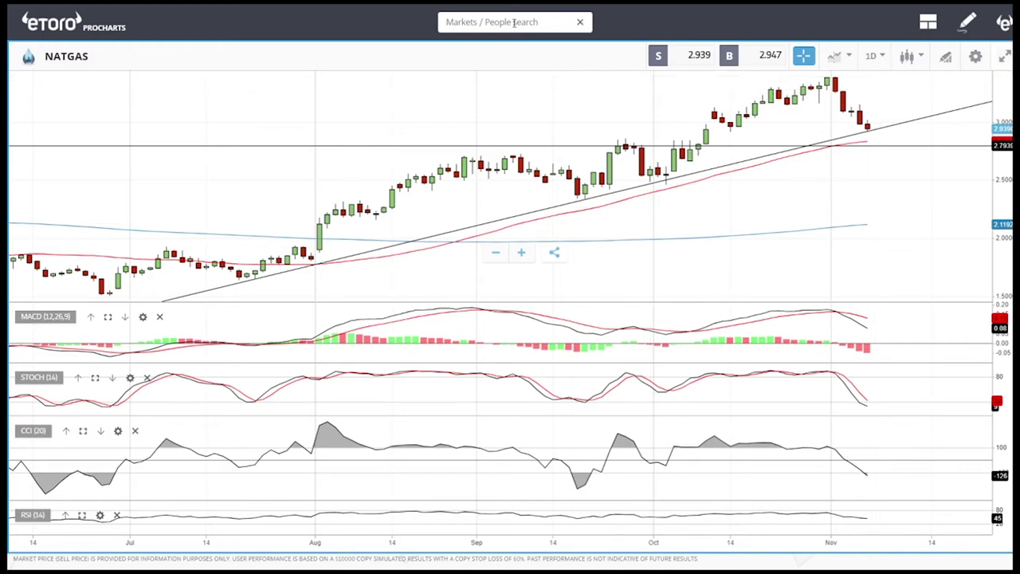
- Find COPPER in the markets and open its chart
left_click(444, 104)
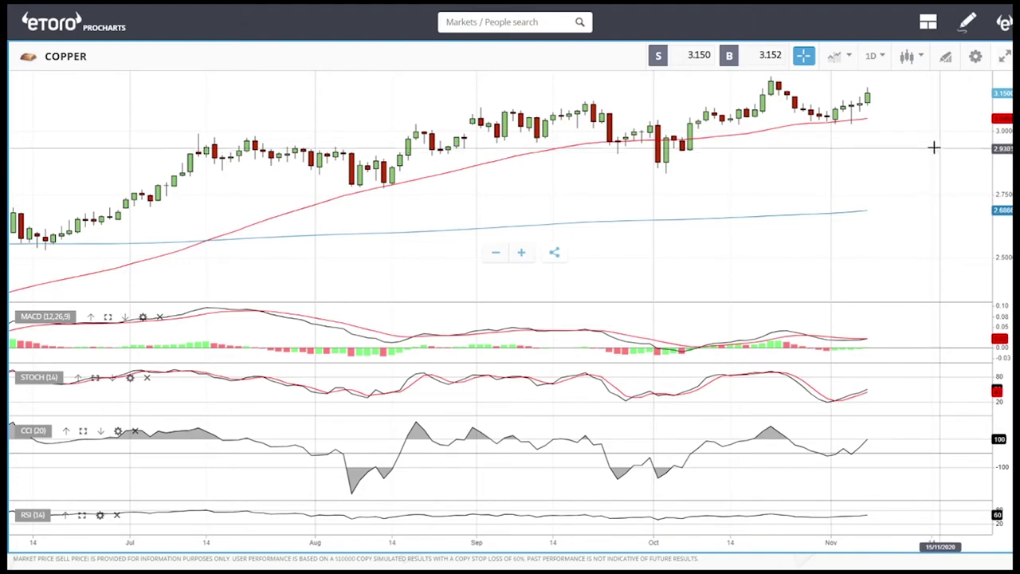
scroll(918, 137, "down", 3)
scroll(918, 137, "up", 3)
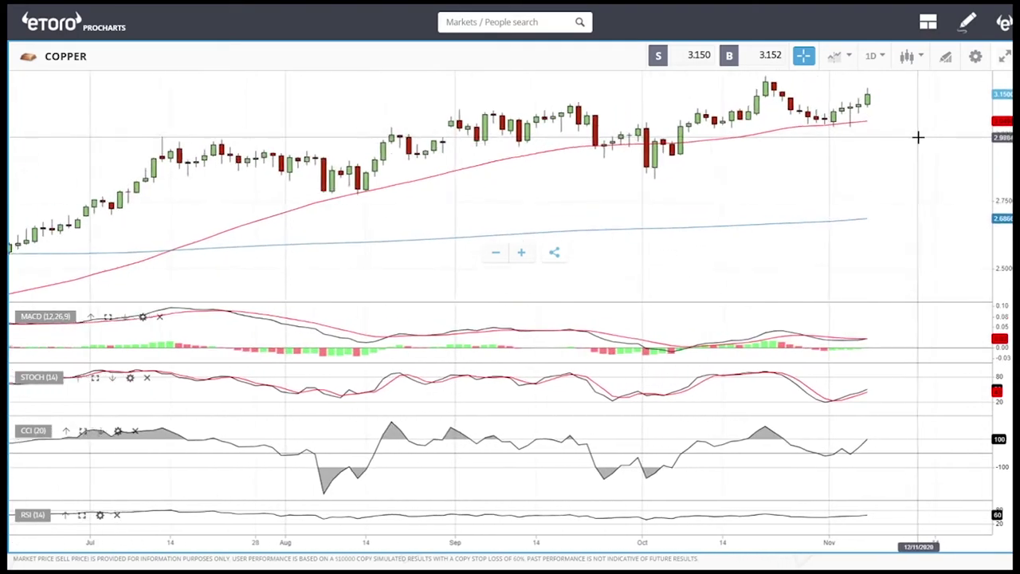
- Draw a horizontal line at about 3.217 on the COPPER chart, along the October high
left_click(946, 56)
left_click(520, 330)
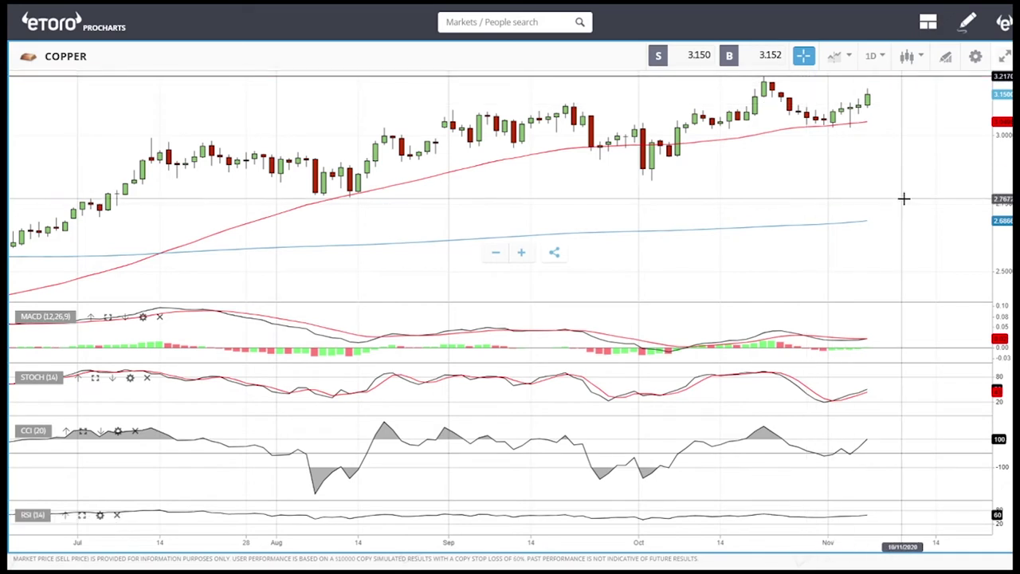
left_click(777, 76)
right_click(751, 76)
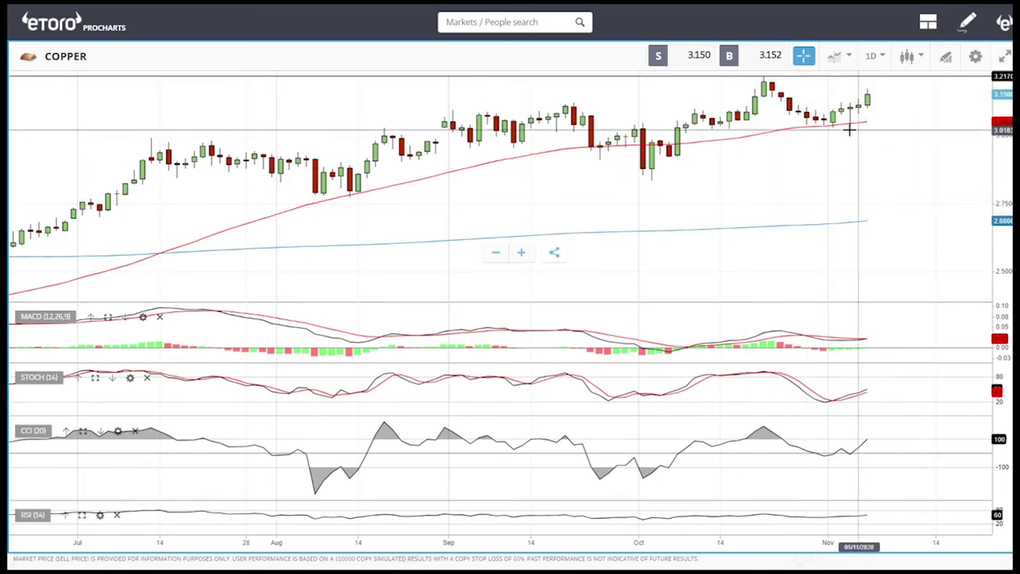
left_click(873, 78)
right_click(873, 79)
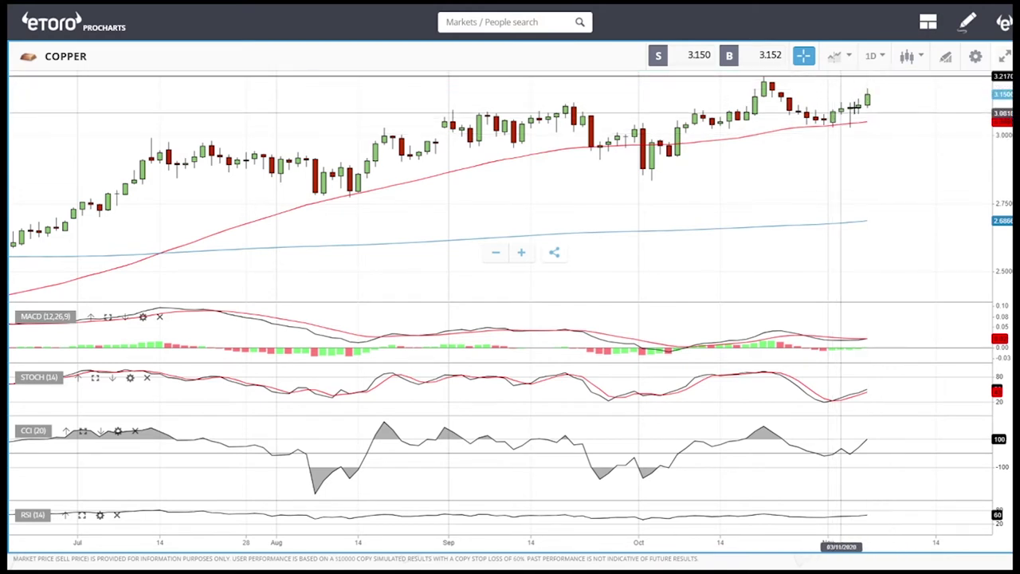
left_click(874, 77)
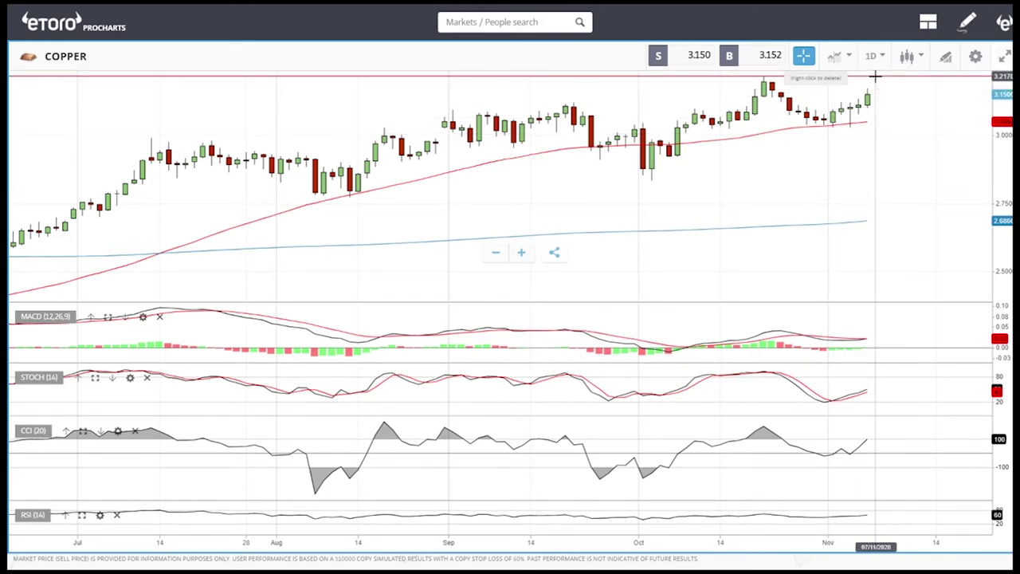
- Draw a second horizontal line at about 3.048 on the COPPER chart, along the early November lows
left_click(946, 57)
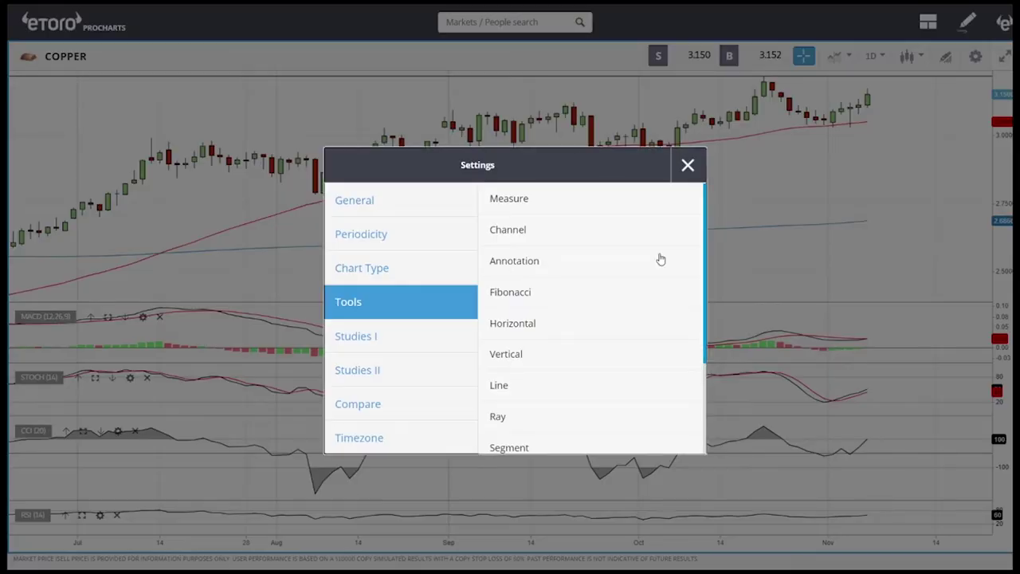
left_click(518, 329)
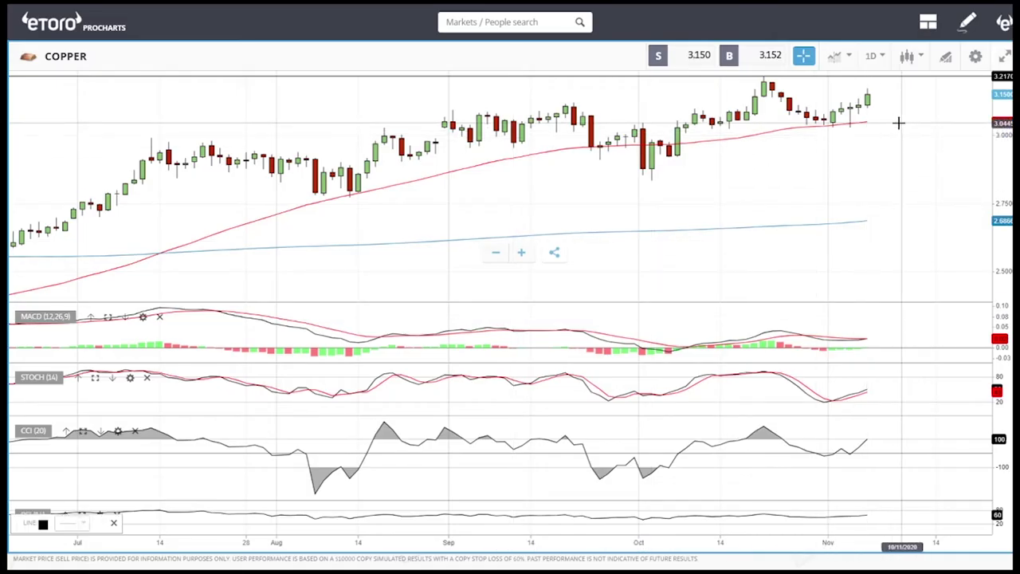
left_click(896, 130)
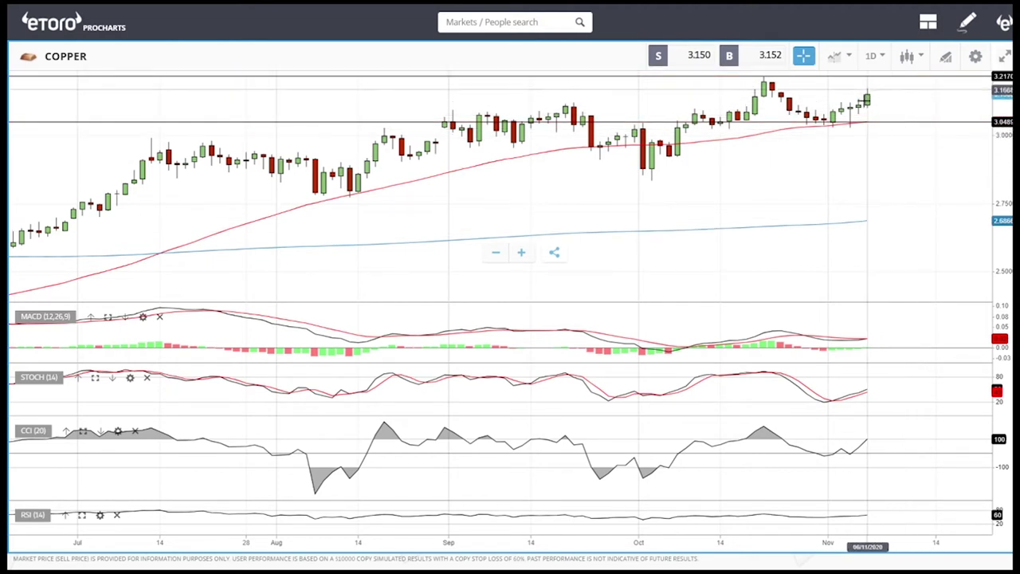
mouse_move(807, 121)
left_mouse_down()
mouse_move(925, 69)
mouse_move(865, 118)
mouse_move(815, 118)
left_mouse_up()
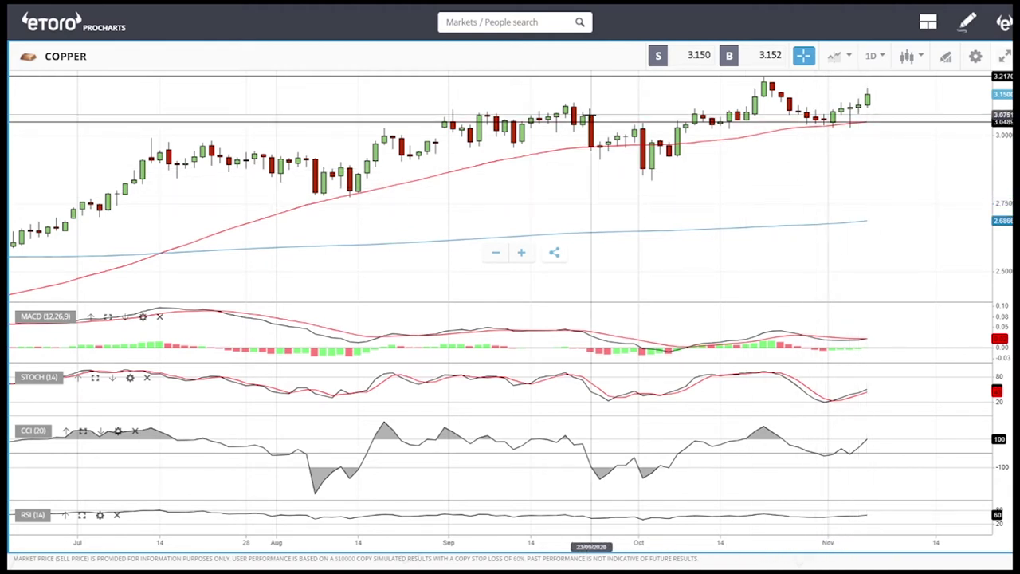
- Search the markets for "gold" and open the GOLD chart
left_click(523, 22)
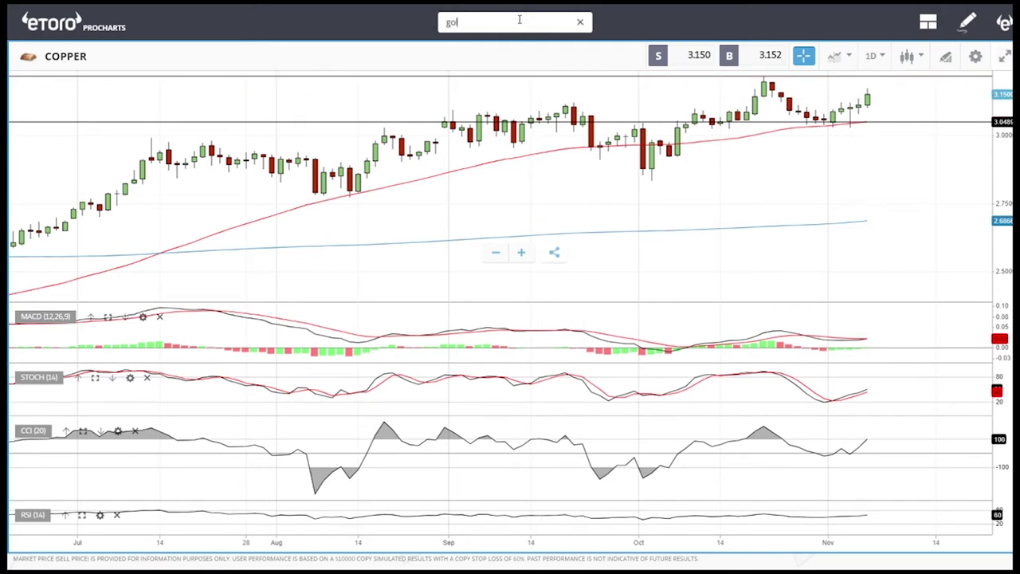
key("Up")
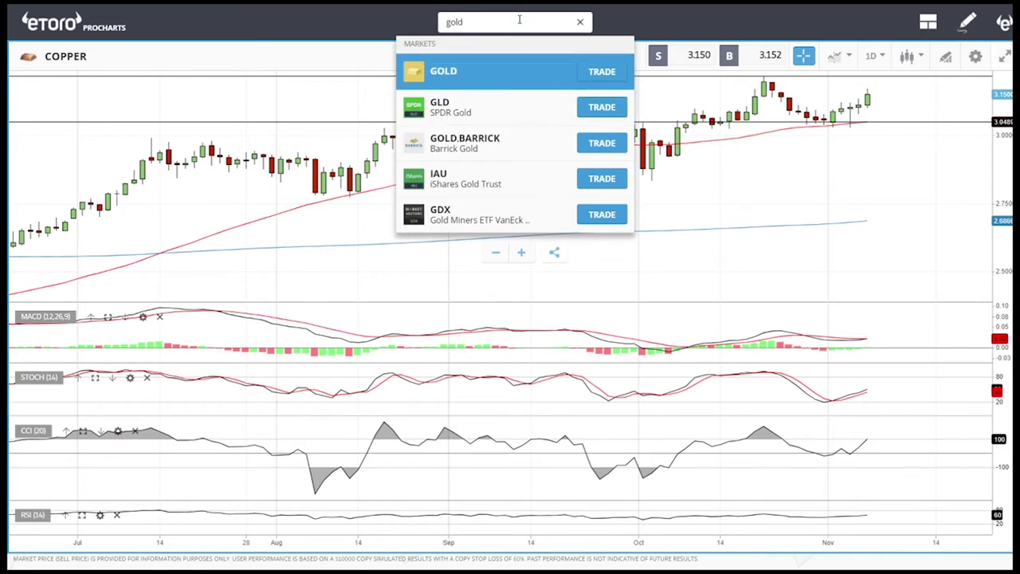
key("Return")
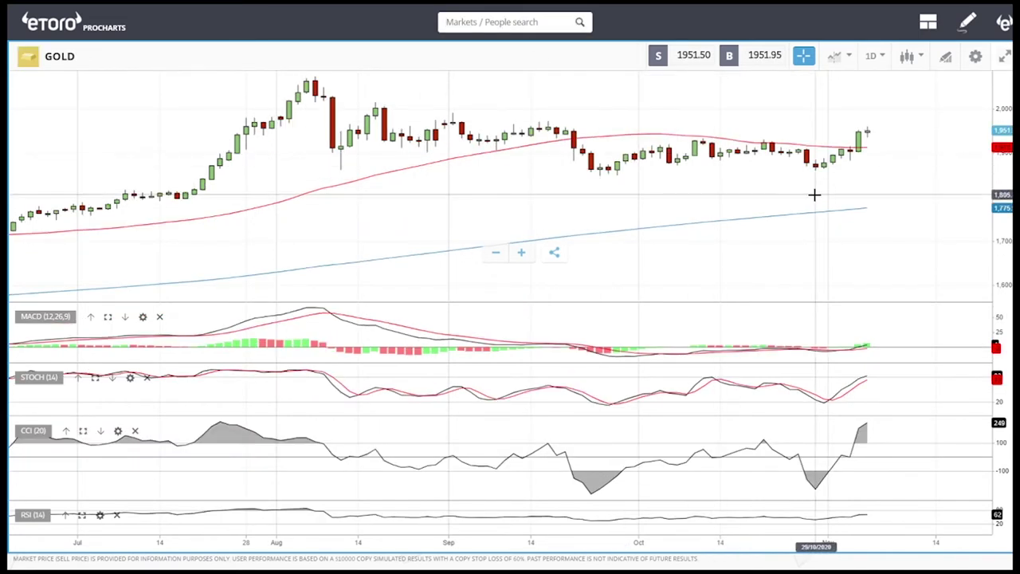
- Draw a rectangle on the GOLD chart from about 2,000 on 27/07/2020 to about 1,945 just beyond the latest candles
left_click(946, 57)
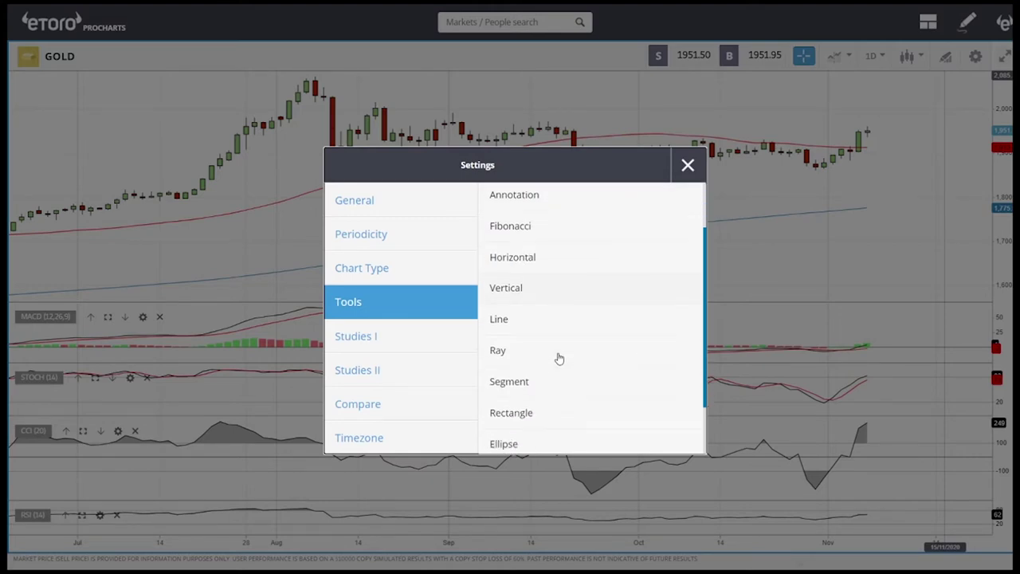
left_click(537, 406)
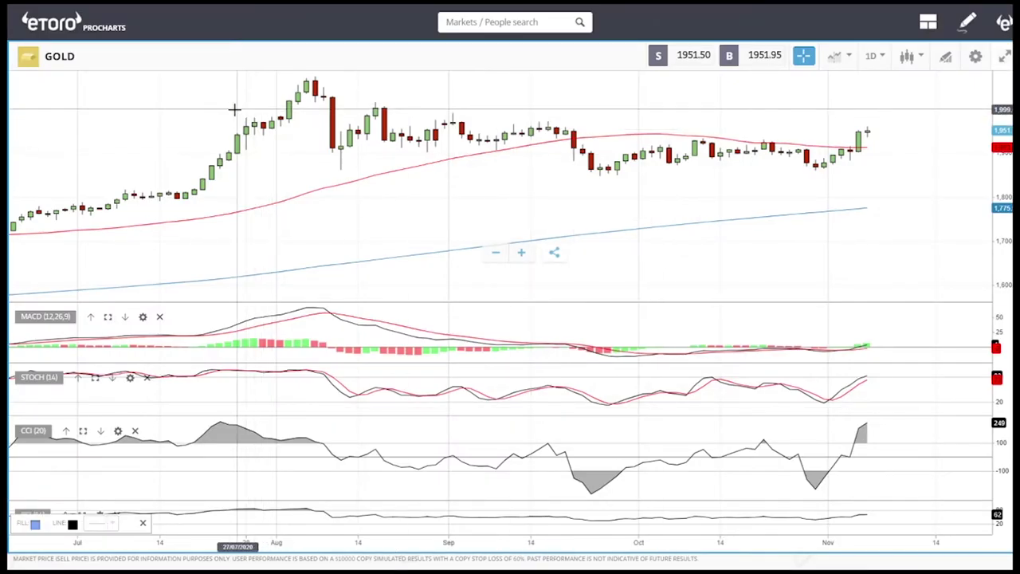
mouse_move(236, 107)
left_mouse_down()
mouse_move(893, 119)
mouse_move(928, 132)
left_mouse_up()
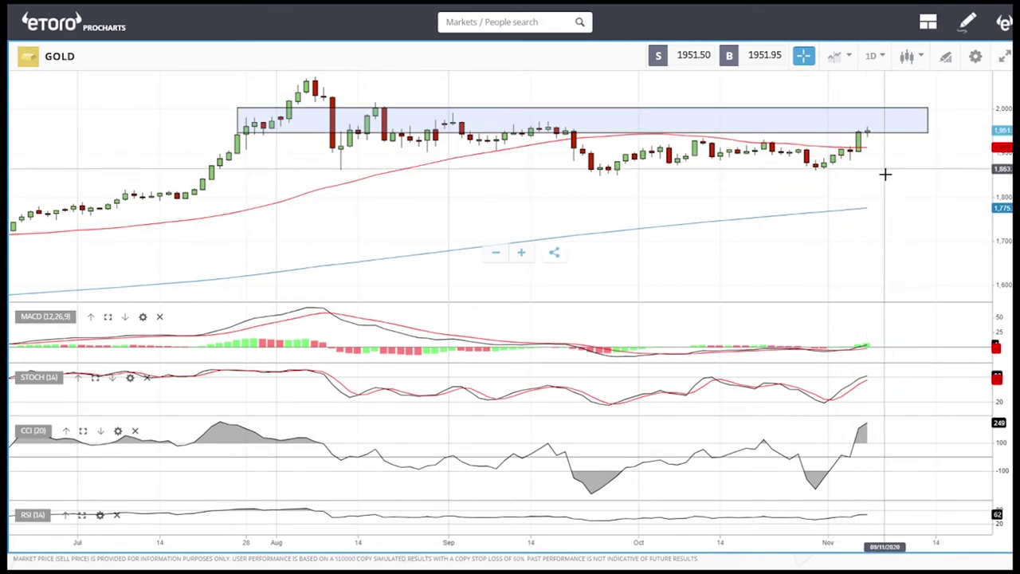
- Draw horizontal lines on the GOLD chart at about 1,866 along the late October low and about 2,072 along the August high
left_click(946, 58)
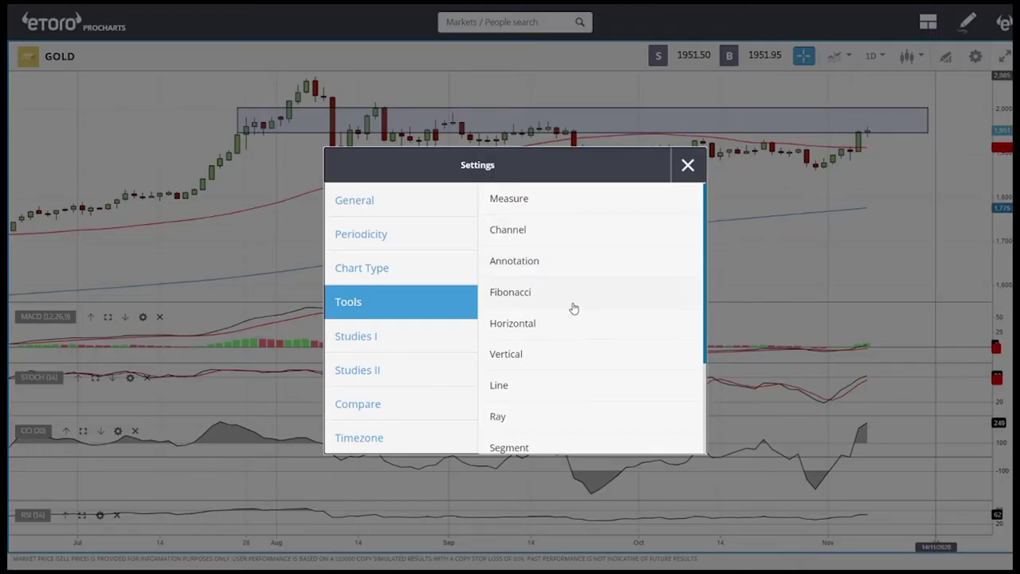
left_click(536, 336)
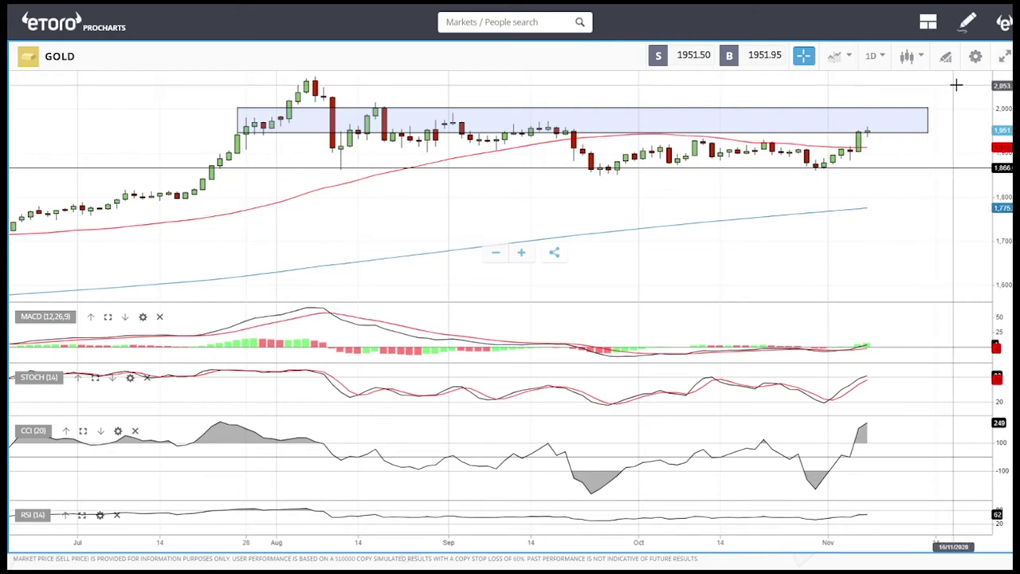
left_click(947, 57)
left_click(532, 330)
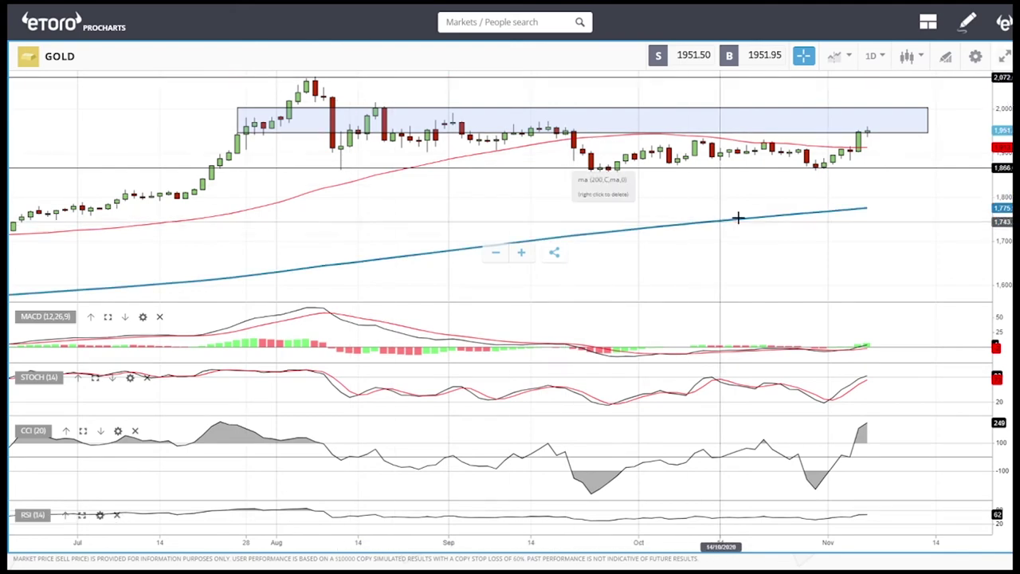
- Add a horizontal line below the recent GOLD lows and reposition it at about 1,804, near the mid-July candles
left_click(945, 57)
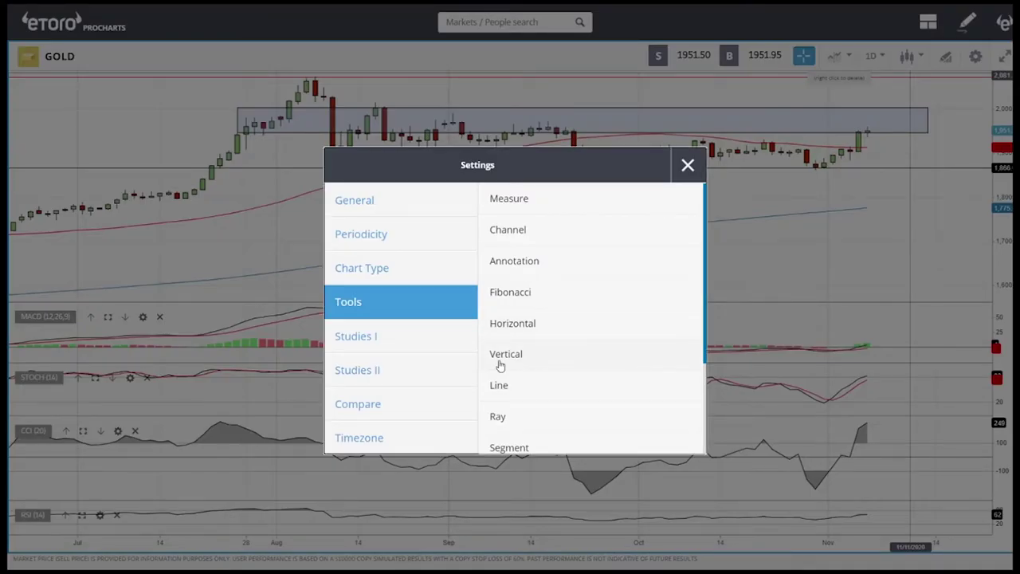
left_click(528, 329)
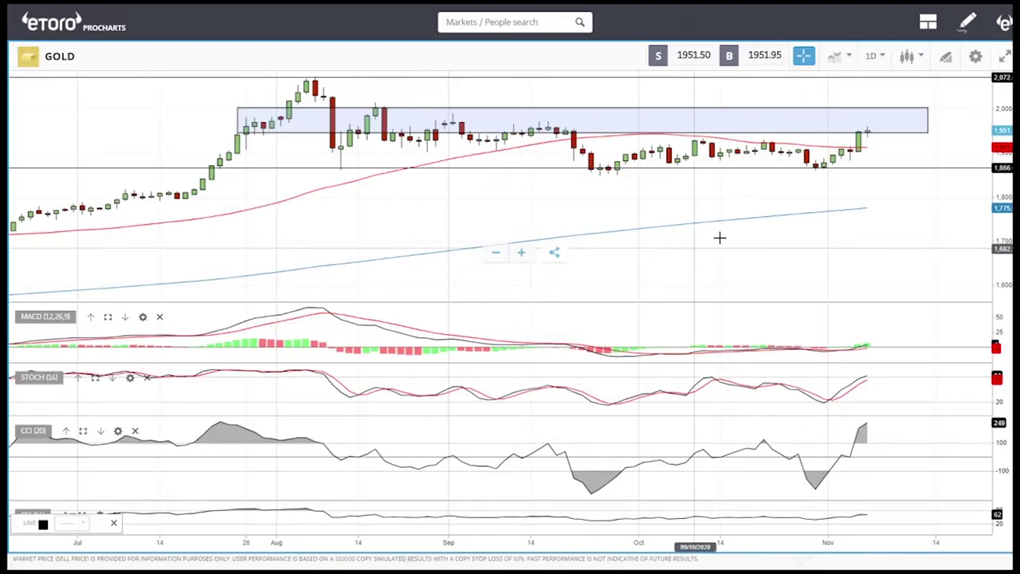
left_click(890, 208)
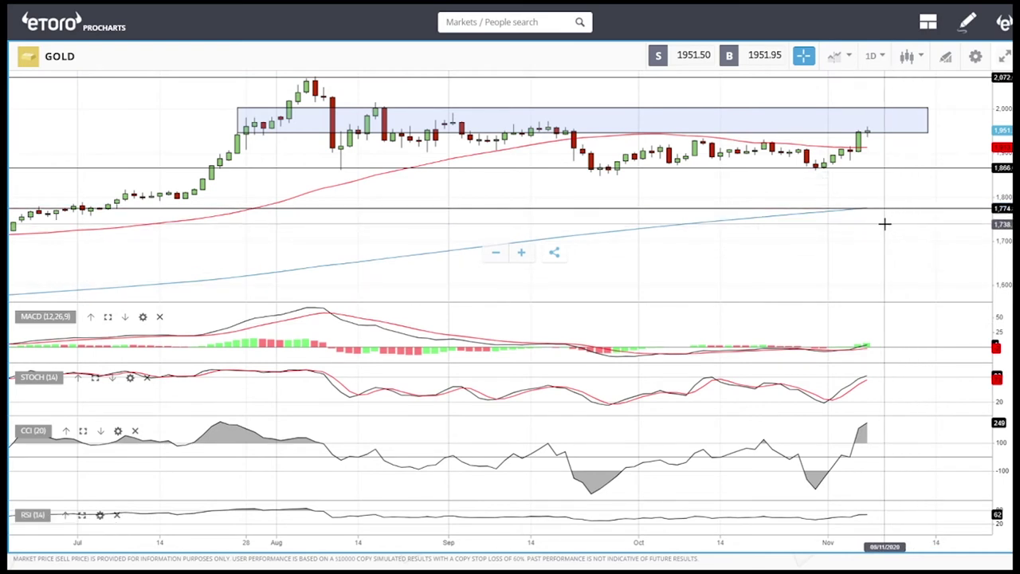
left_click_drag(895, 208, 893, 195)
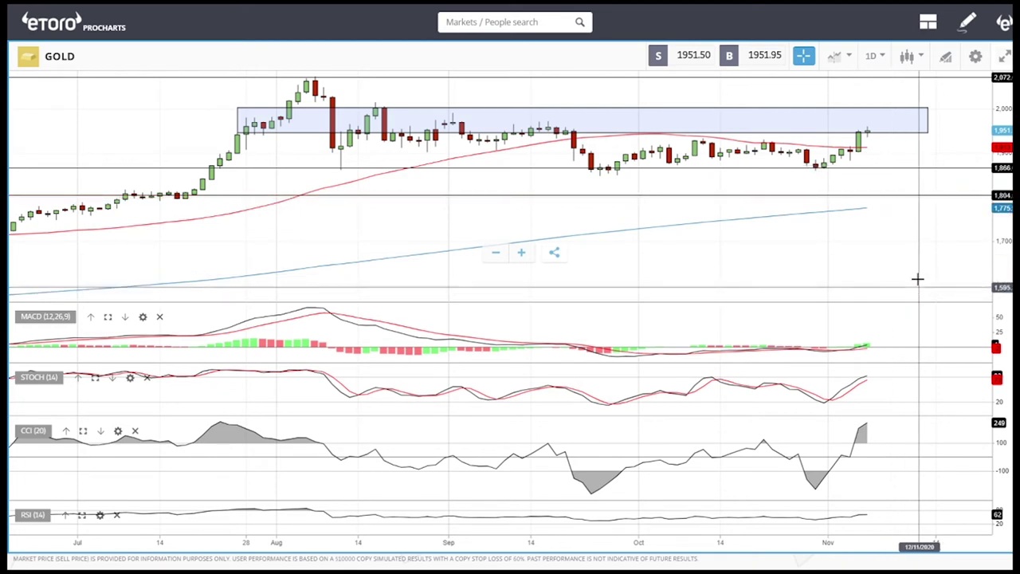
left_click_drag(870, 77, 868, 77)
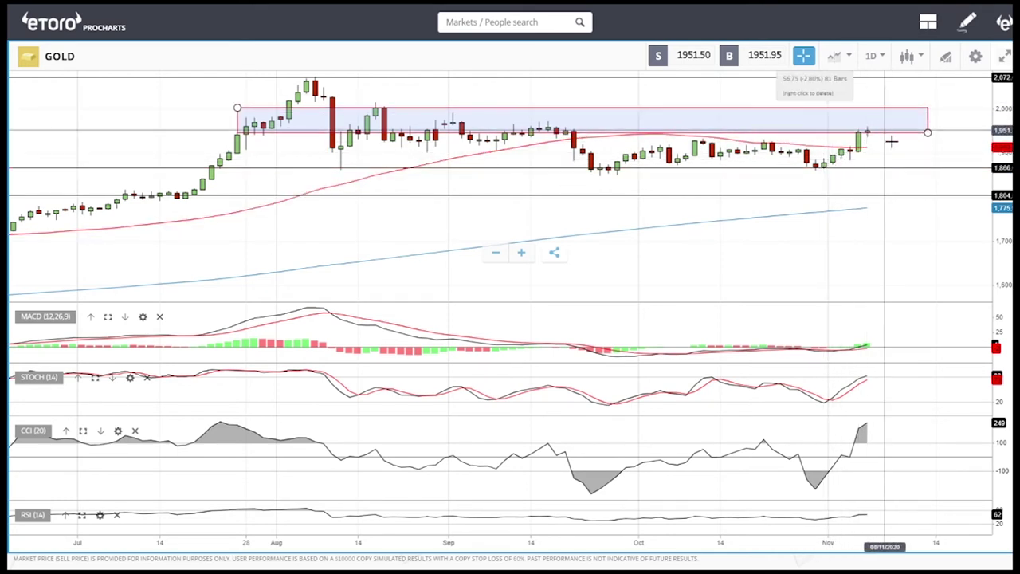
left_click_drag(891, 166, 826, 151)
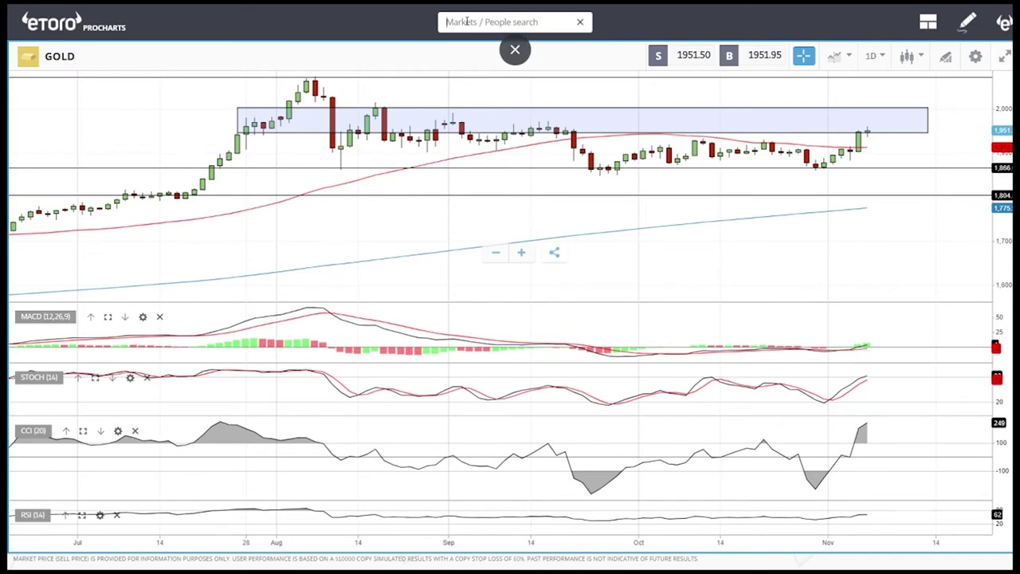
- Open the SILVER chart and draw a rectangle from about 28.1 at the start of August to about 26.0 just beyond the latest candles
left_click(466, 107)
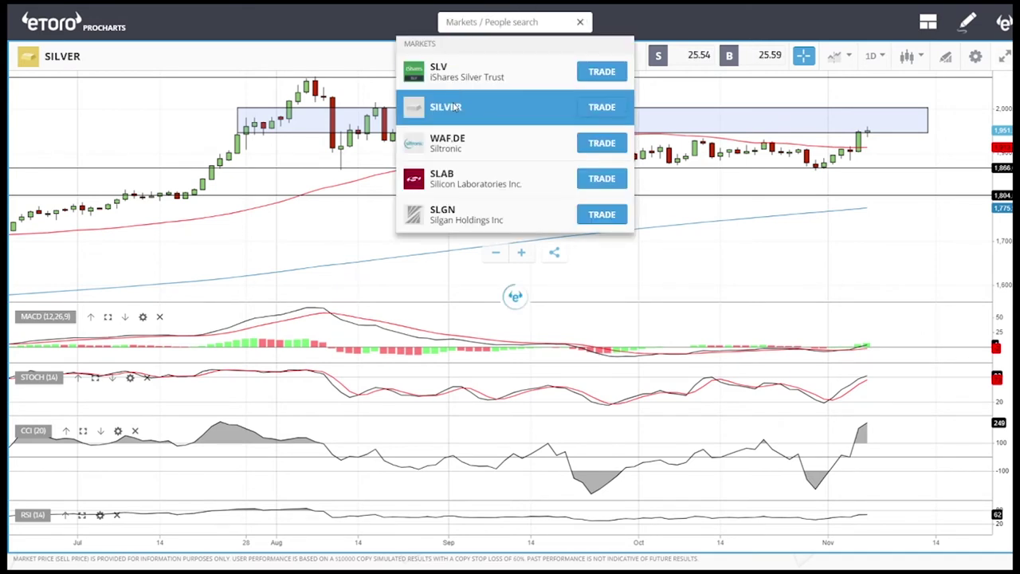
left_click(945, 61)
scroll(523, 346, "down", 4)
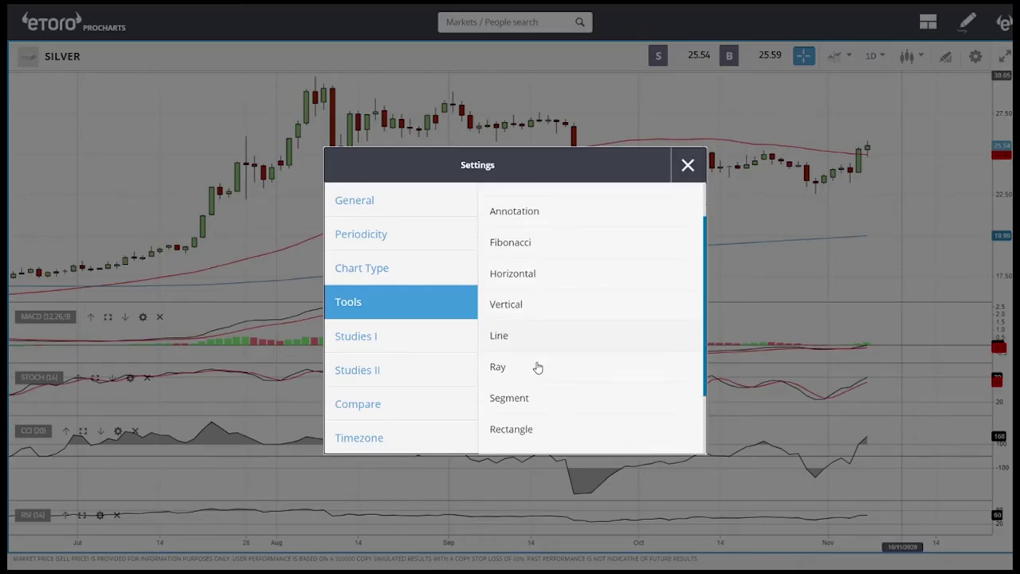
left_click(541, 359)
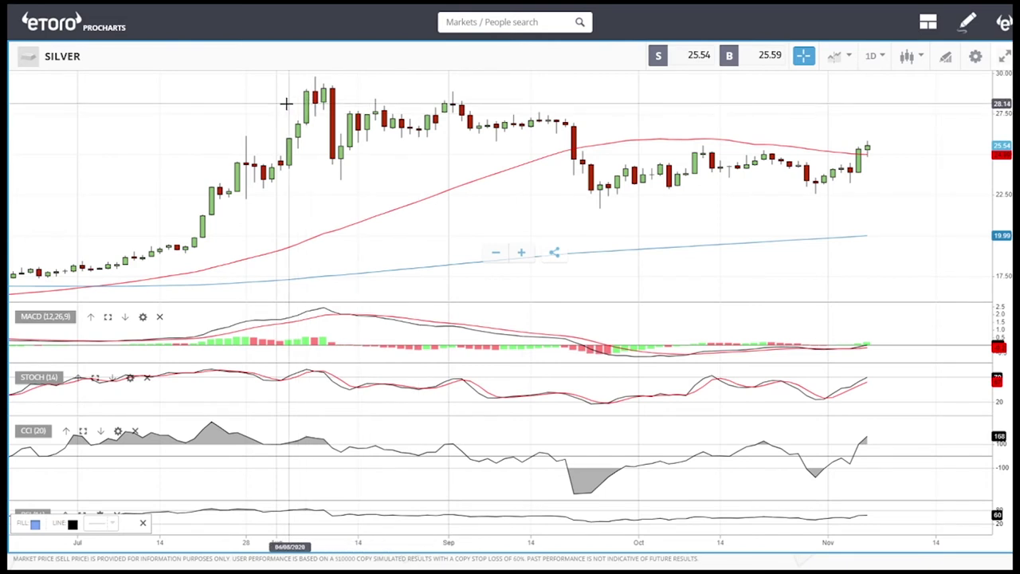
mouse_move(273, 105)
left_mouse_down()
mouse_move(883, 117)
mouse_move(919, 137)
left_mouse_up()
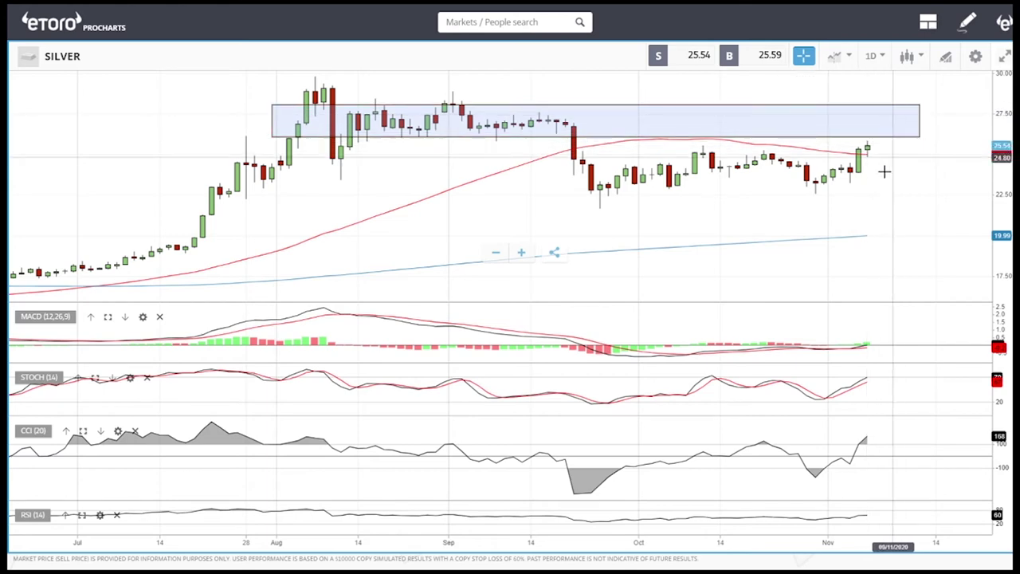
mouse_move(872, 121)
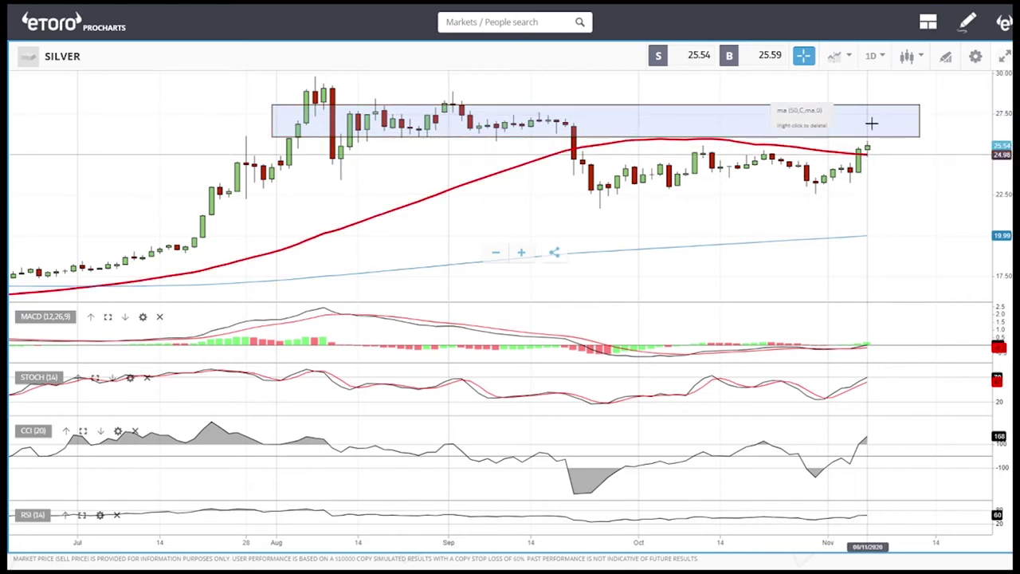
- Draw horizontal lines on the SILVER chart at about 29.79 along the August high and about 21.60 along the late September low
left_click(945, 56)
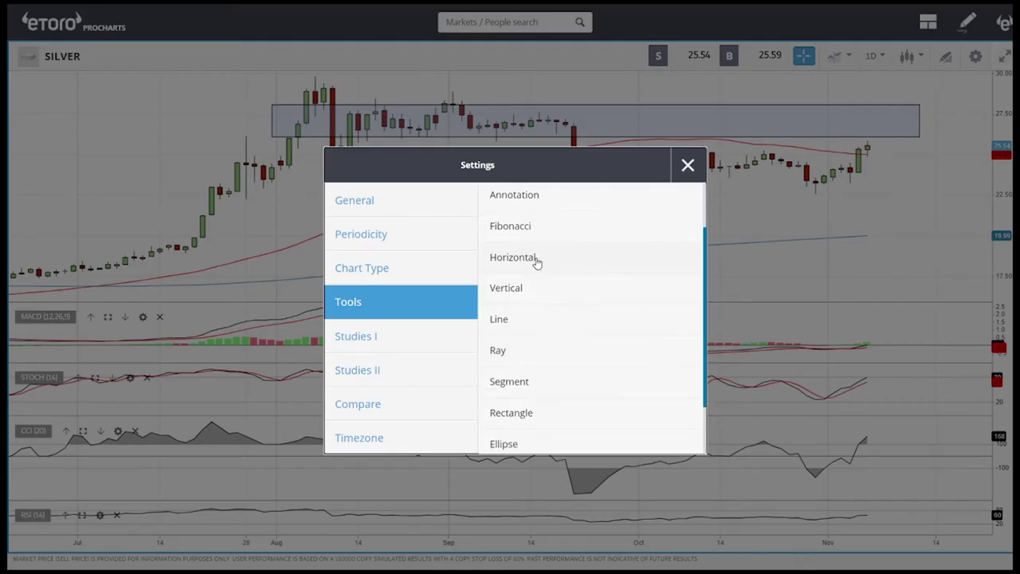
left_click(537, 263)
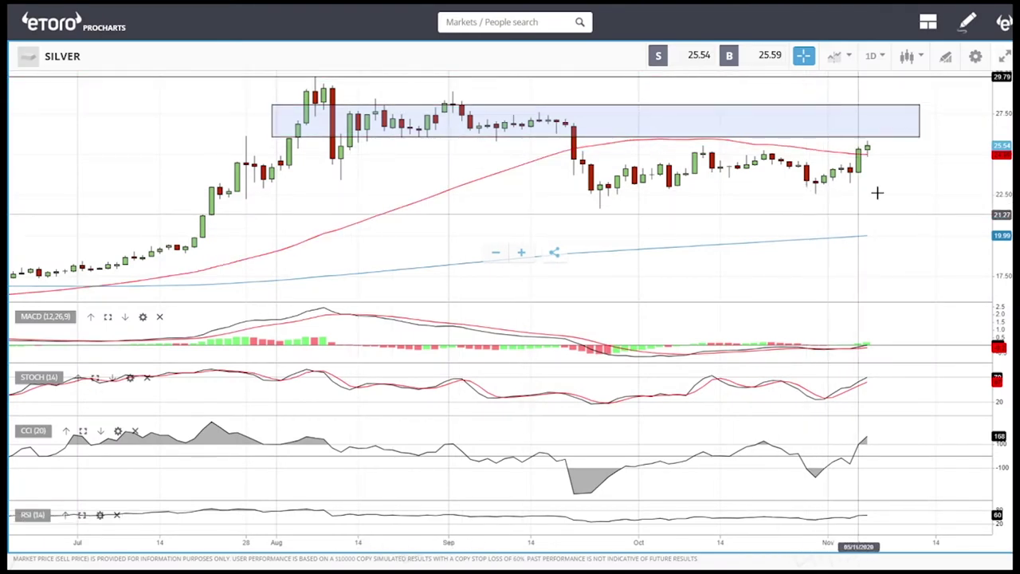
left_click(945, 56)
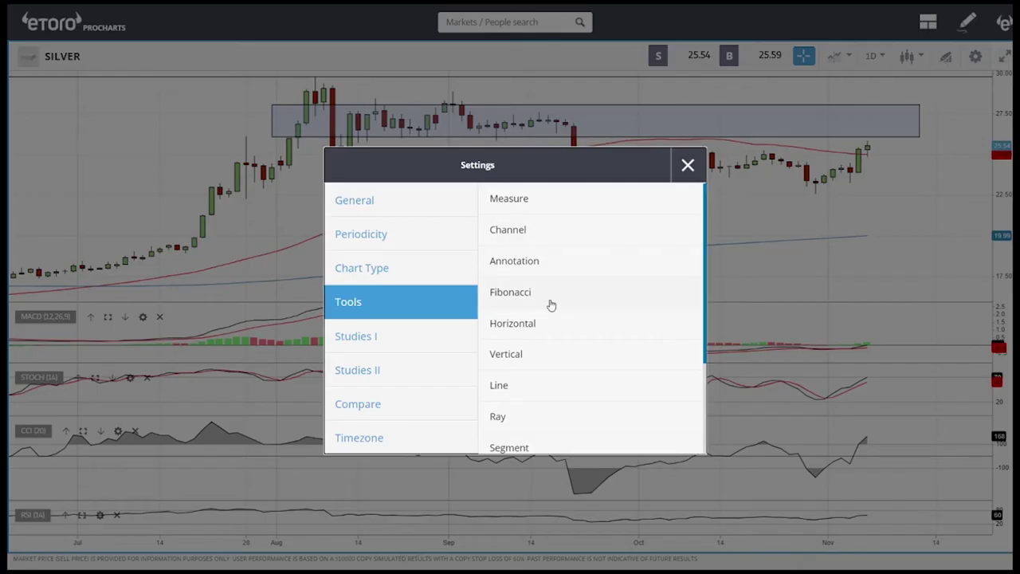
left_click(521, 325)
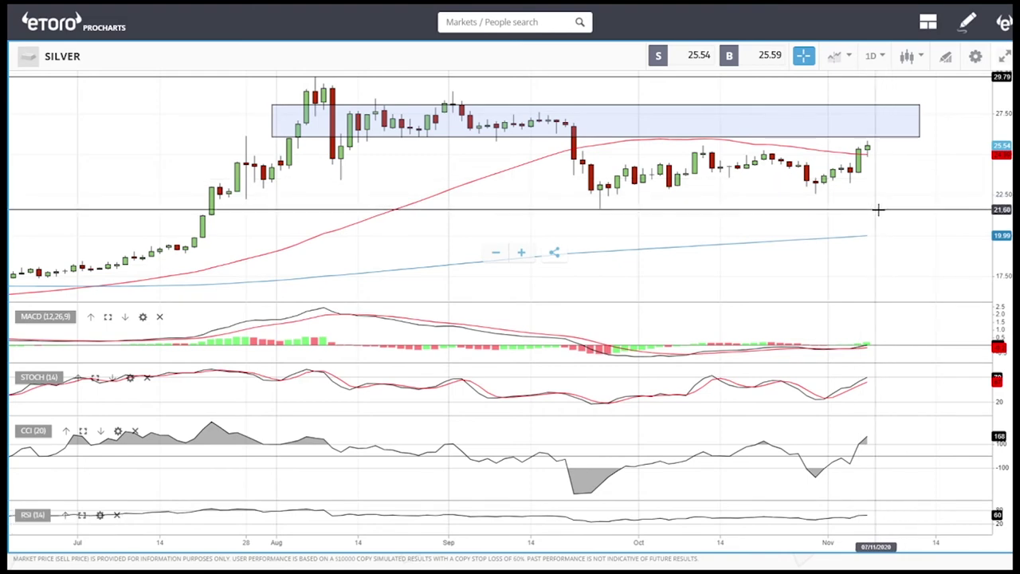
left_click(896, 208)
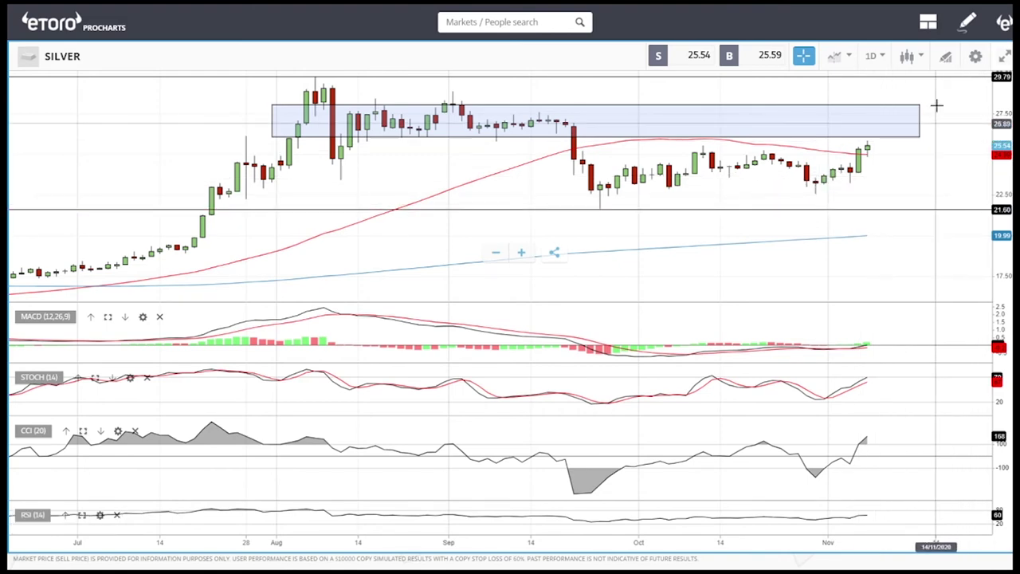
- Add a horizontal line to the SILVER chart at about 20.09, near the end of the 200-period moving average
left_click(947, 57)
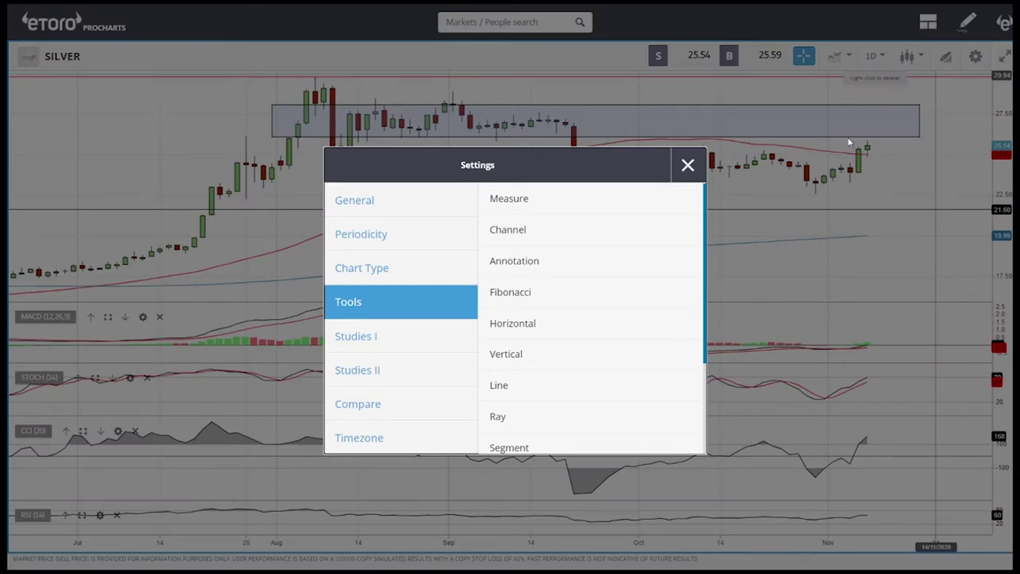
left_click(527, 328)
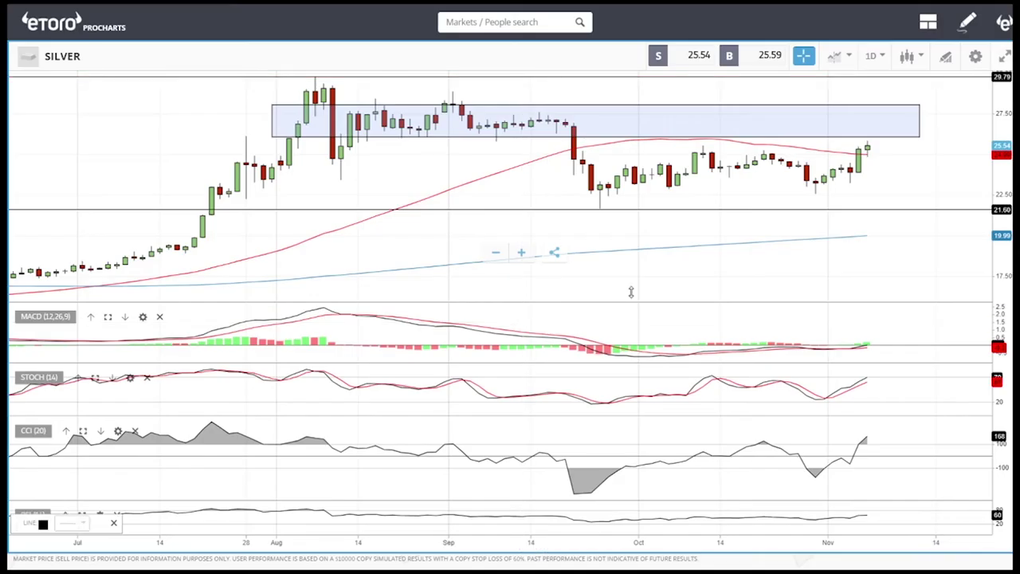
left_click(906, 235)
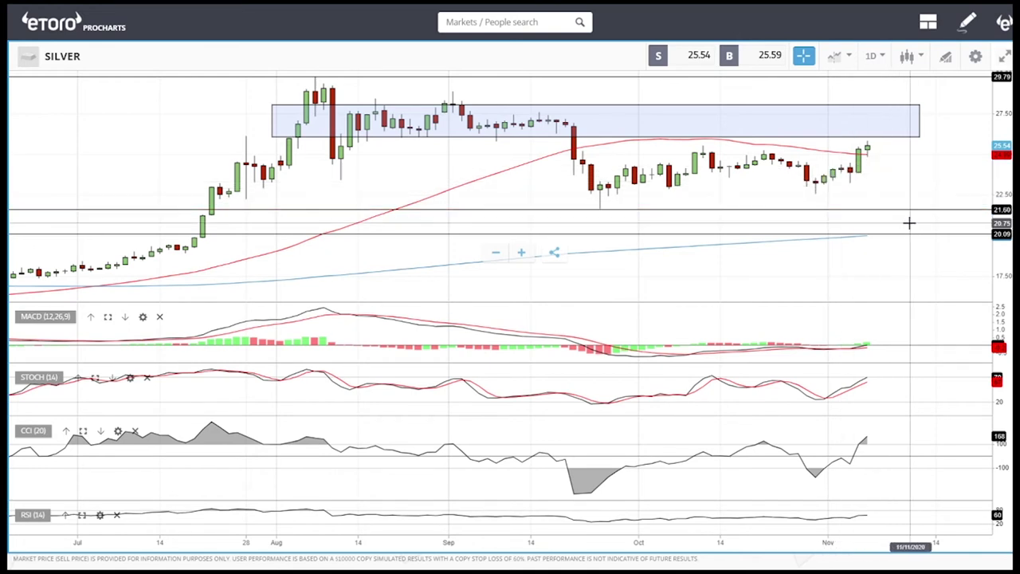
left_click_drag(875, 209, 880, 210)
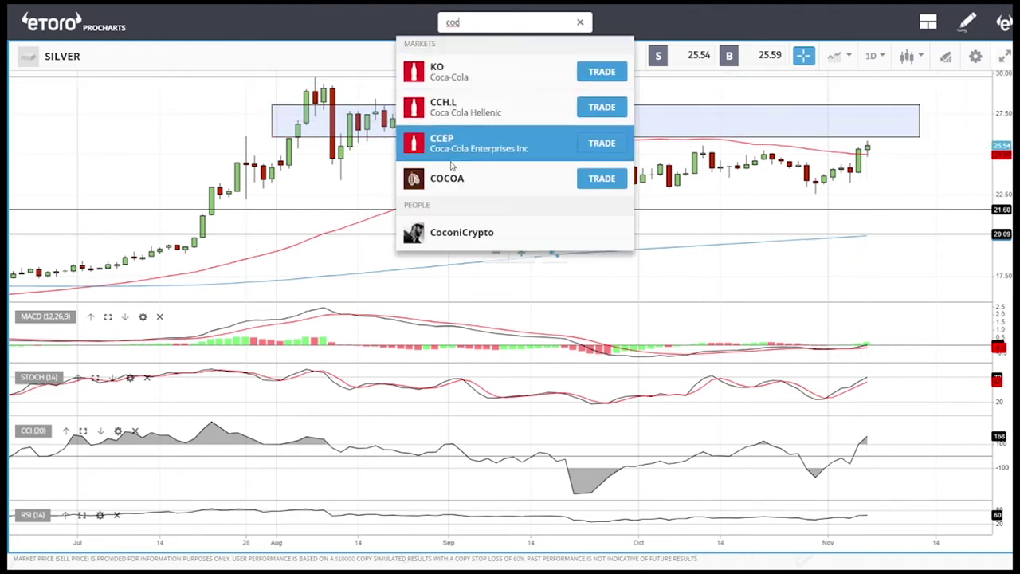
- Open the COCOA chart and draw a horizontal line at about 2,706 along the September highs
left_click(494, 177)
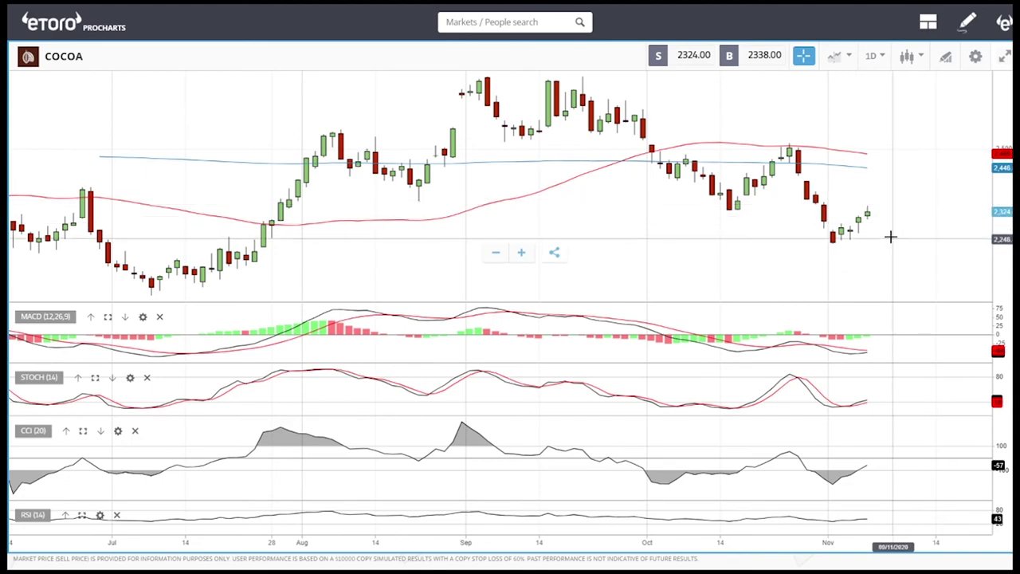
scroll(890, 237, "down", 3)
left_click(945, 58)
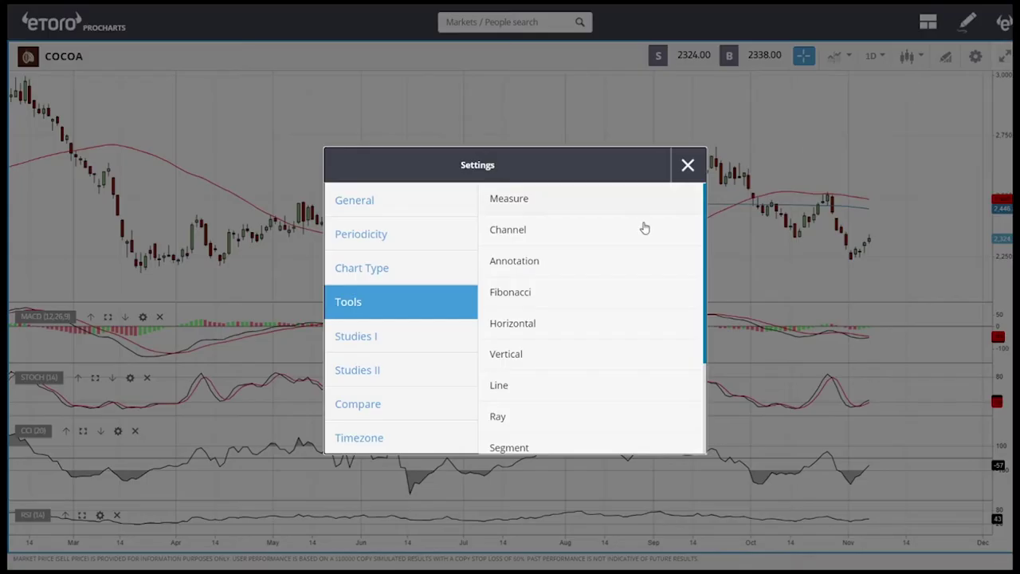
left_click(511, 326)
left_click(741, 146)
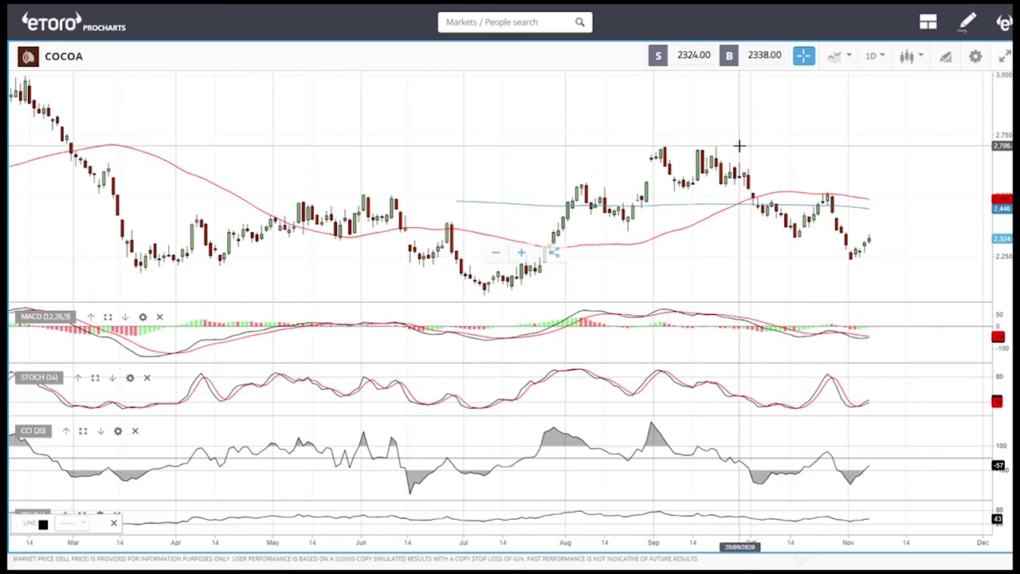
- Draw a second horizontal line on the COCOA chart at about 2,087 along the July low
left_click(946, 57)
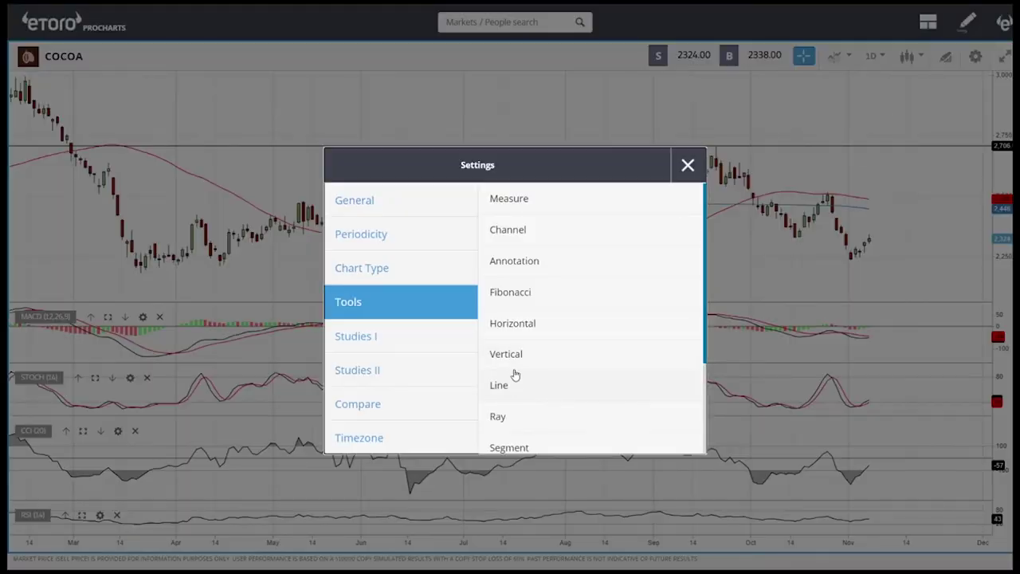
left_click(525, 327)
left_click(669, 297)
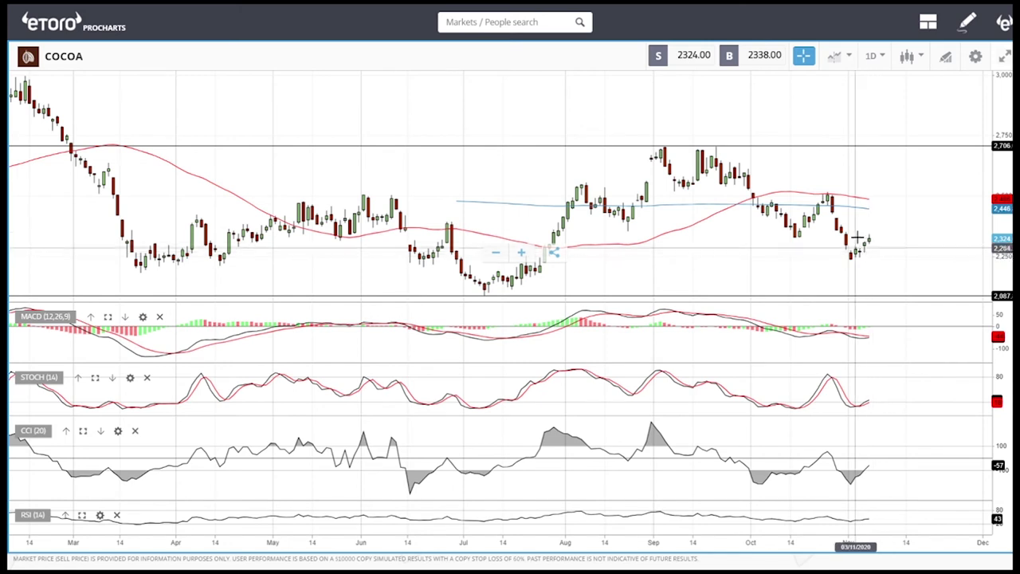
mouse_move(896, 294)
left_mouse_down()
mouse_move(912, 287)
mouse_move(909, 297)
left_mouse_up()
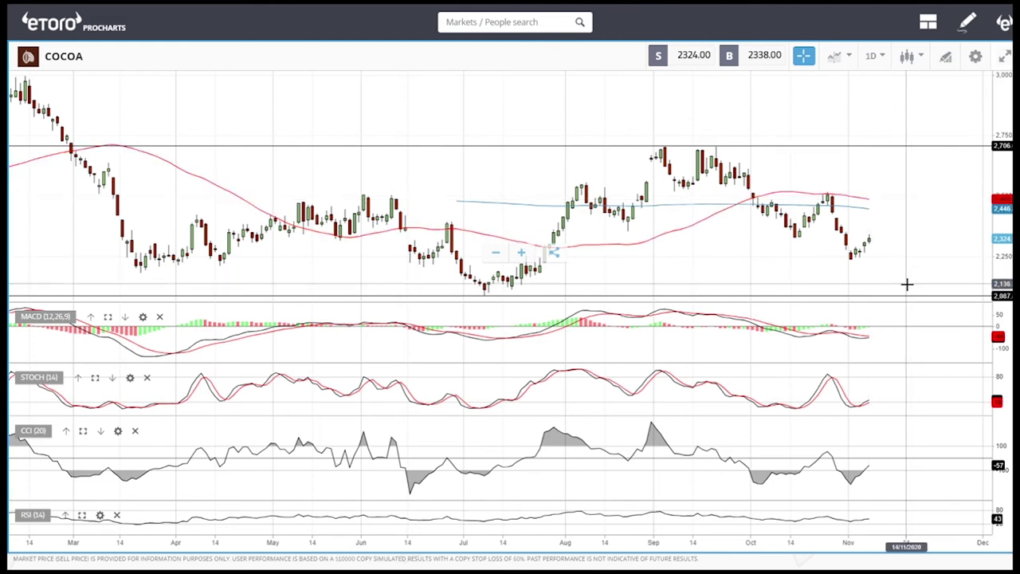
left_click_drag(911, 296, 912, 295)
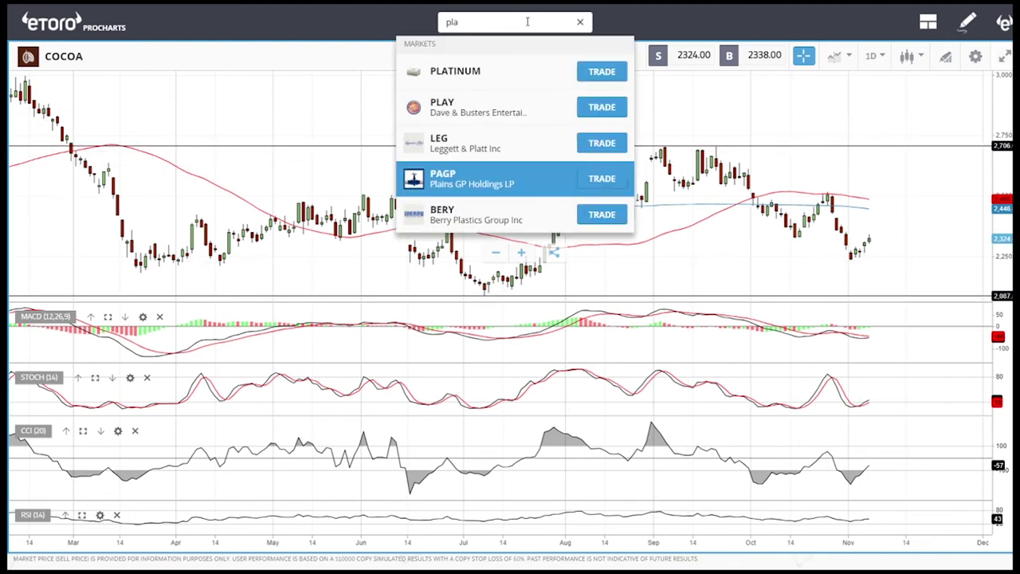
- Open the PLATINUM chart and draw a rectangle from about 865 in late March to about 695 just beyond the latest candles
left_click(469, 63)
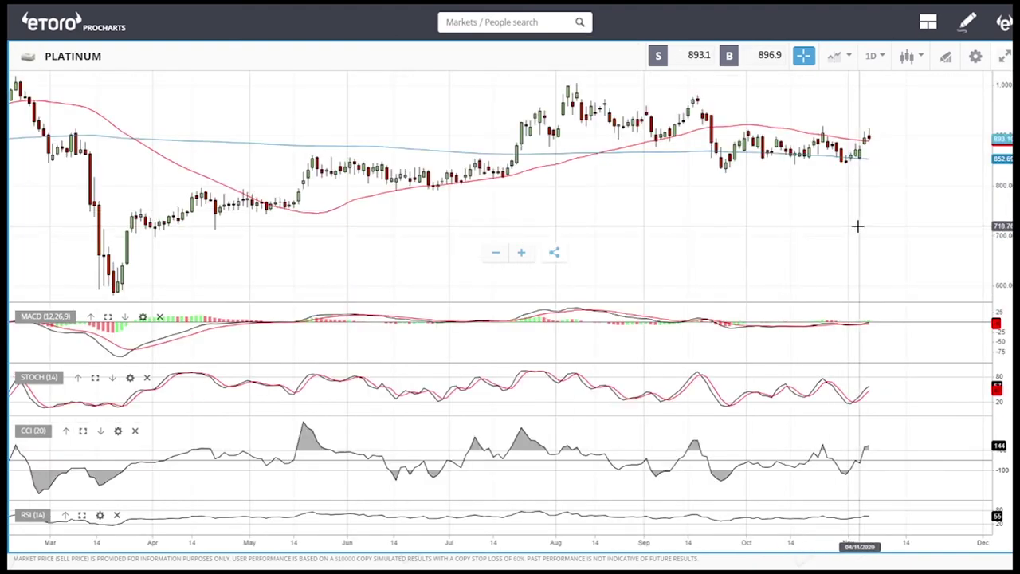
scroll(857, 227, "up", 5)
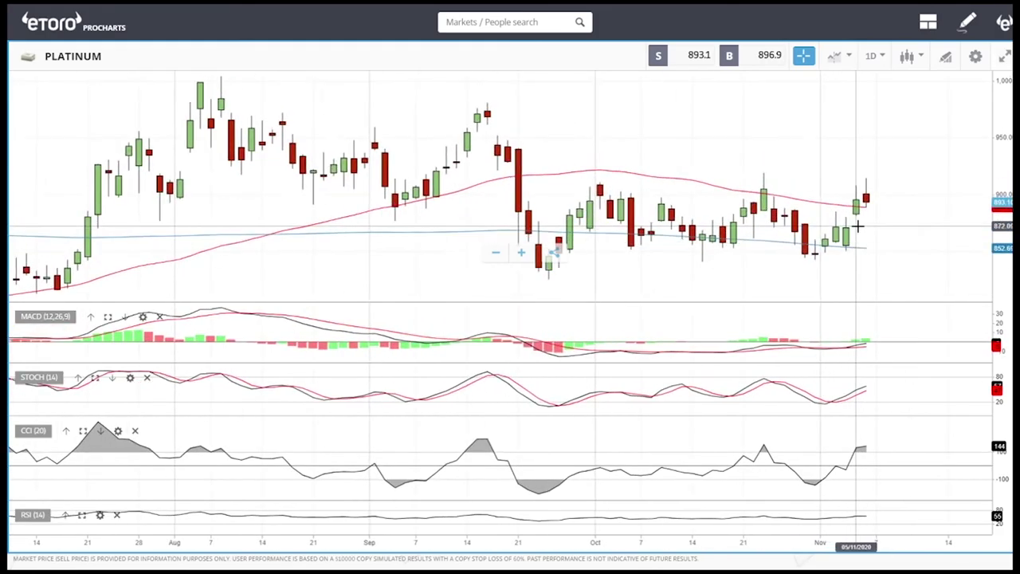
scroll(858, 226, "down", 5)
left_click(945, 58)
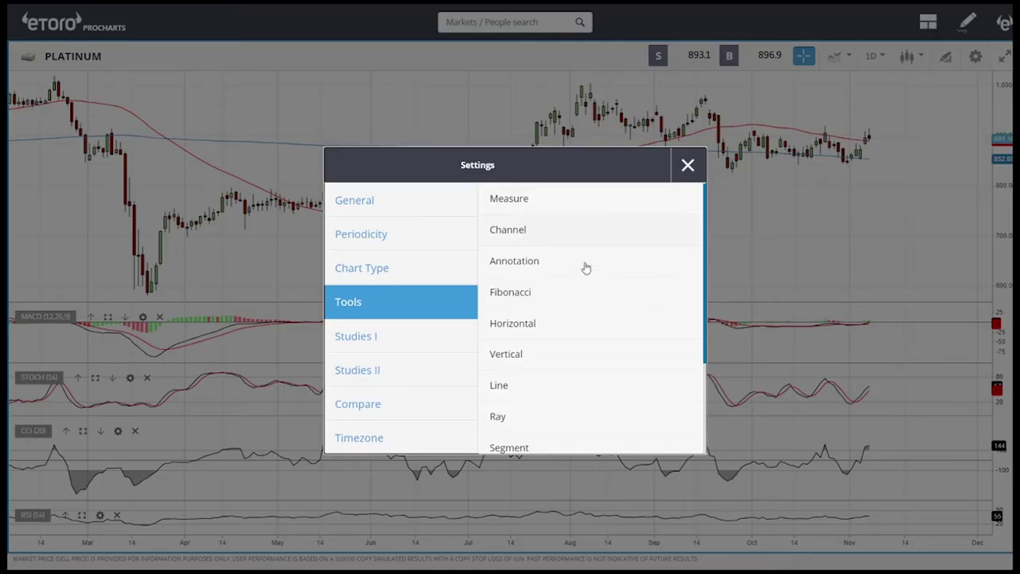
left_click(511, 347)
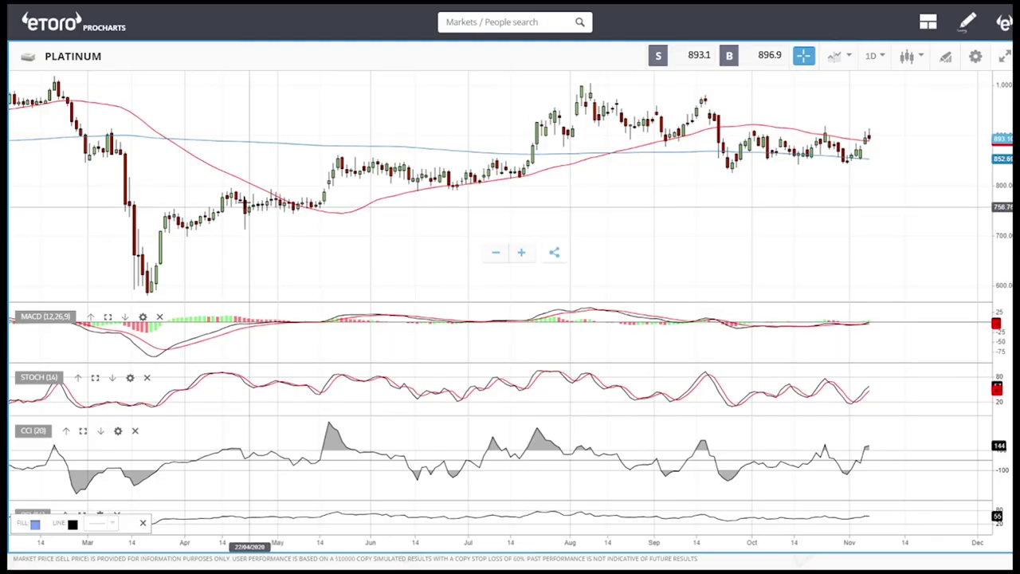
mouse_move(165, 153)
left_mouse_down()
mouse_move(874, 252)
mouse_move(919, 238)
left_mouse_up()
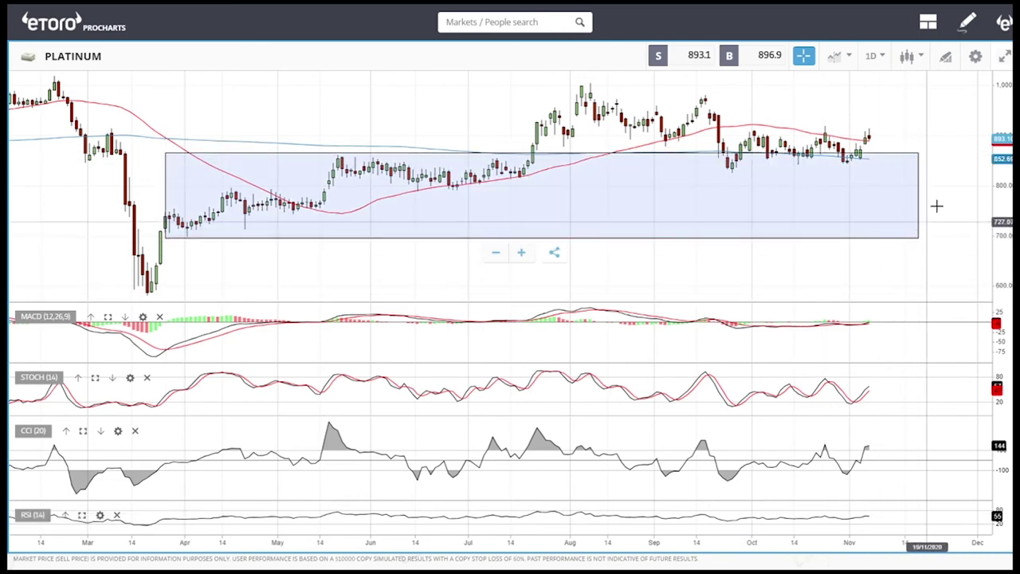
scroll(934, 143, "up", 5)
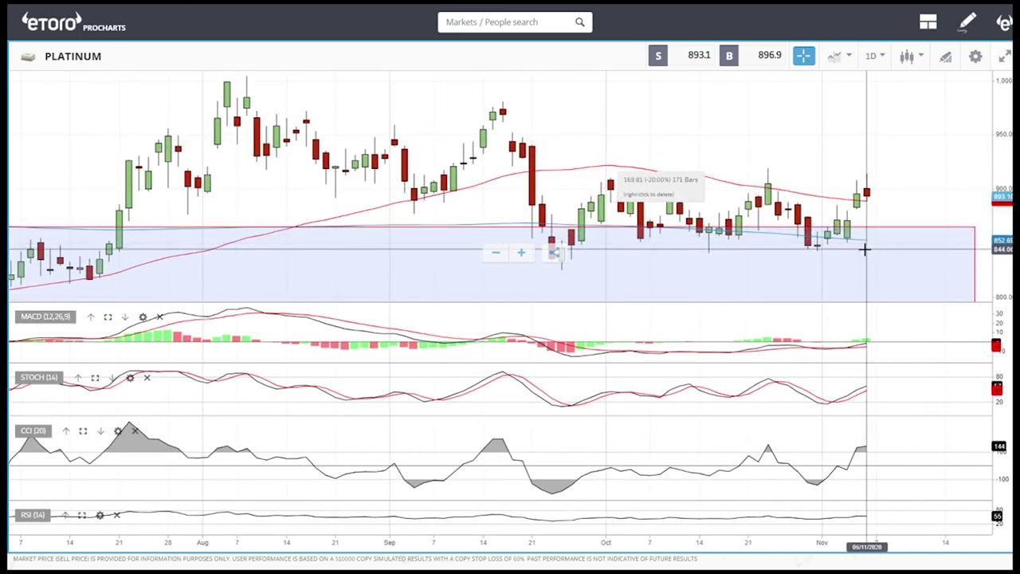
scroll(865, 239, "down", 5)
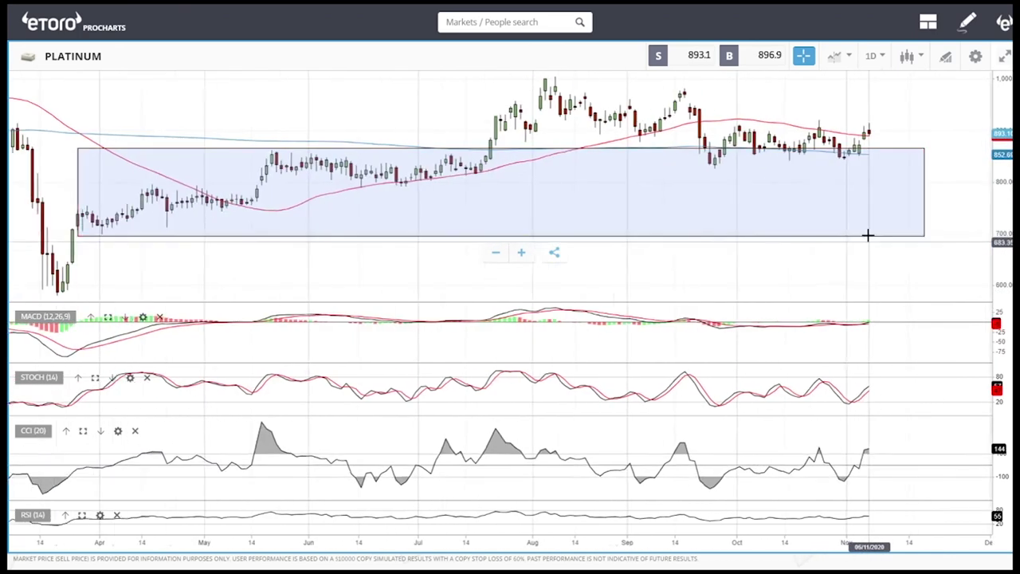
scroll(909, 148, "up", 5)
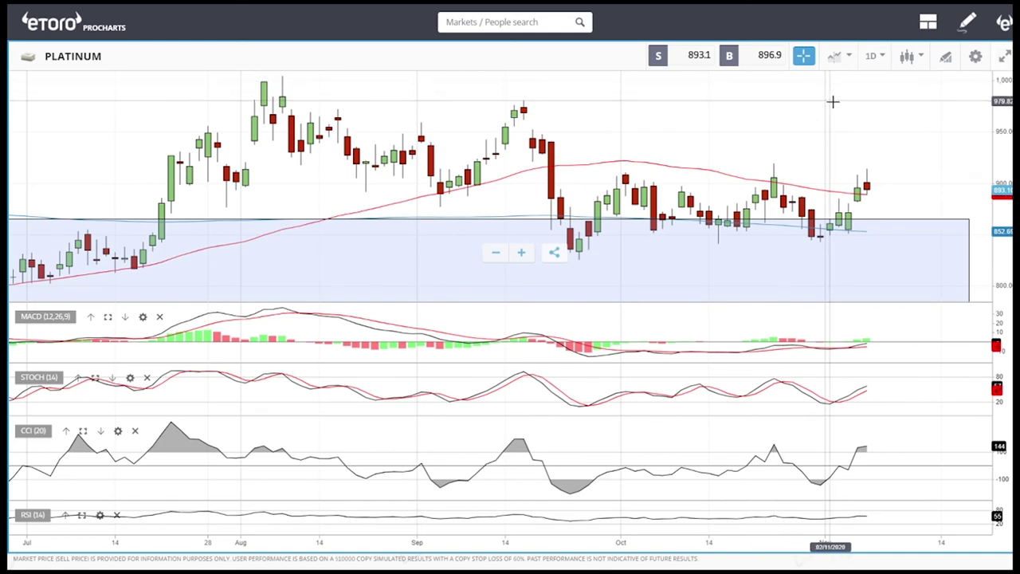
scroll(867, 135, "down", 5)
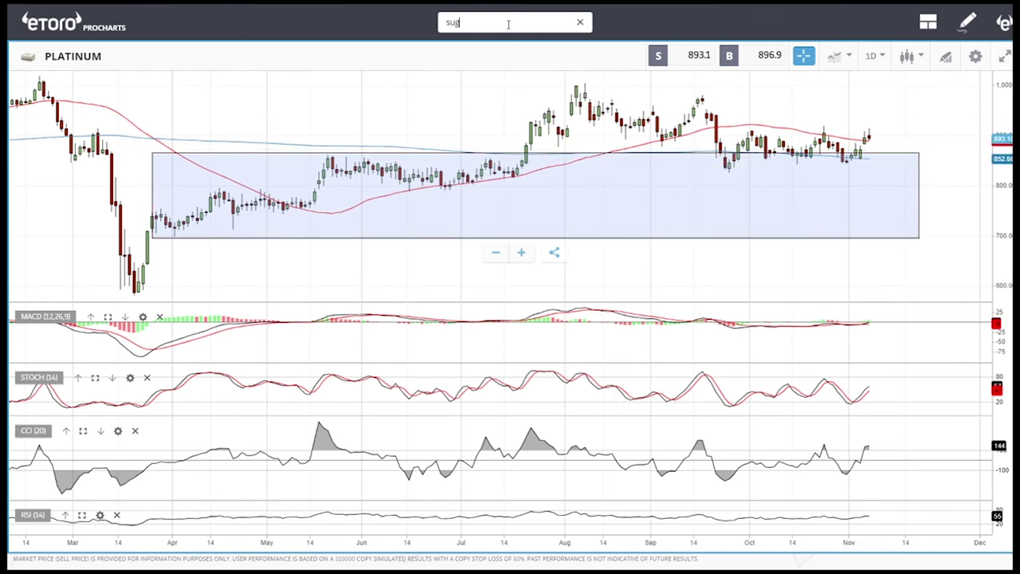
- Open the SUGAR chart and draw a rising trend line from the late April low along the mid-September low
left_click(448, 77)
scroll(834, 178, "up", 6)
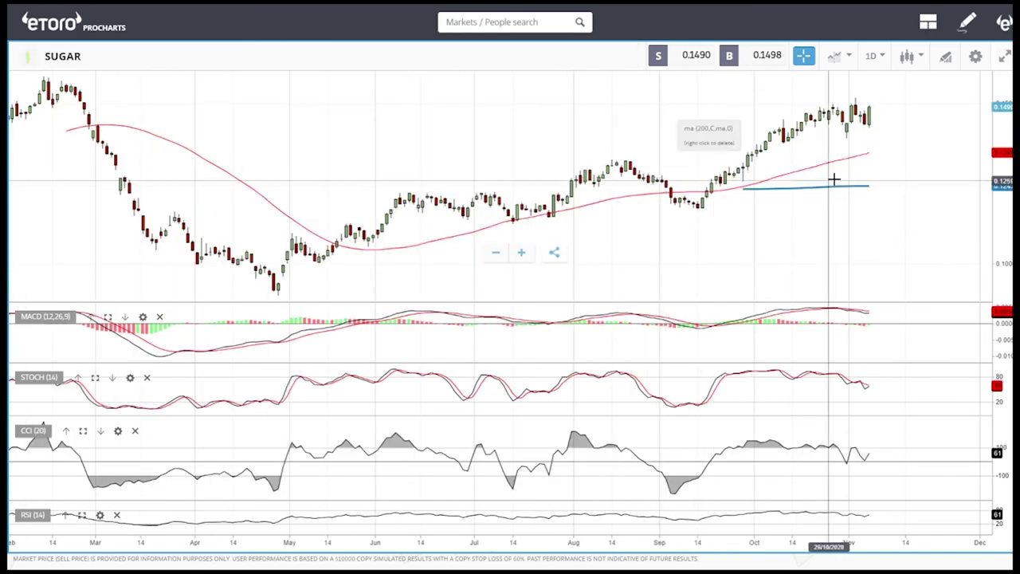
scroll(913, 149, "down", 5)
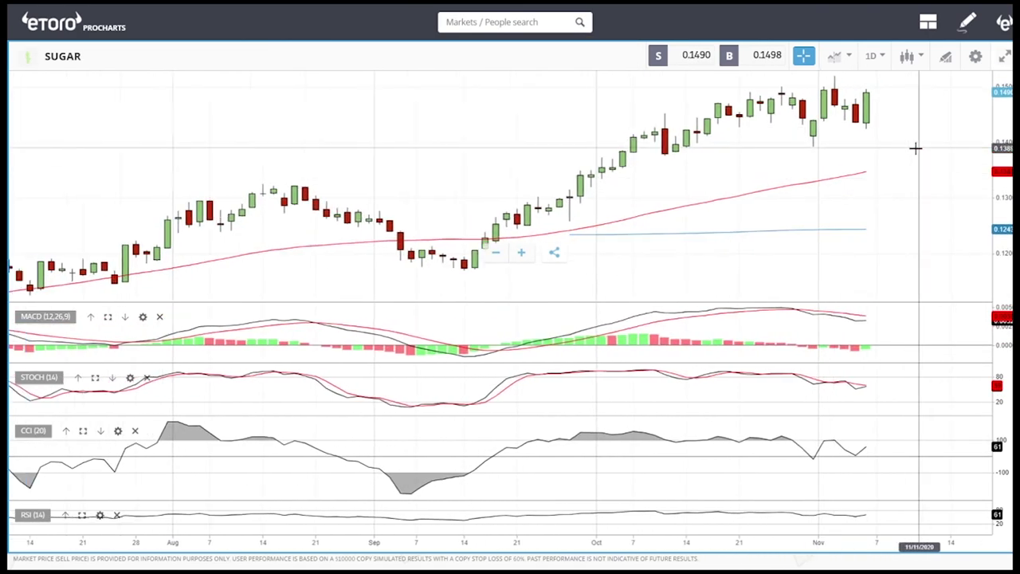
scroll(915, 148, "down", 1)
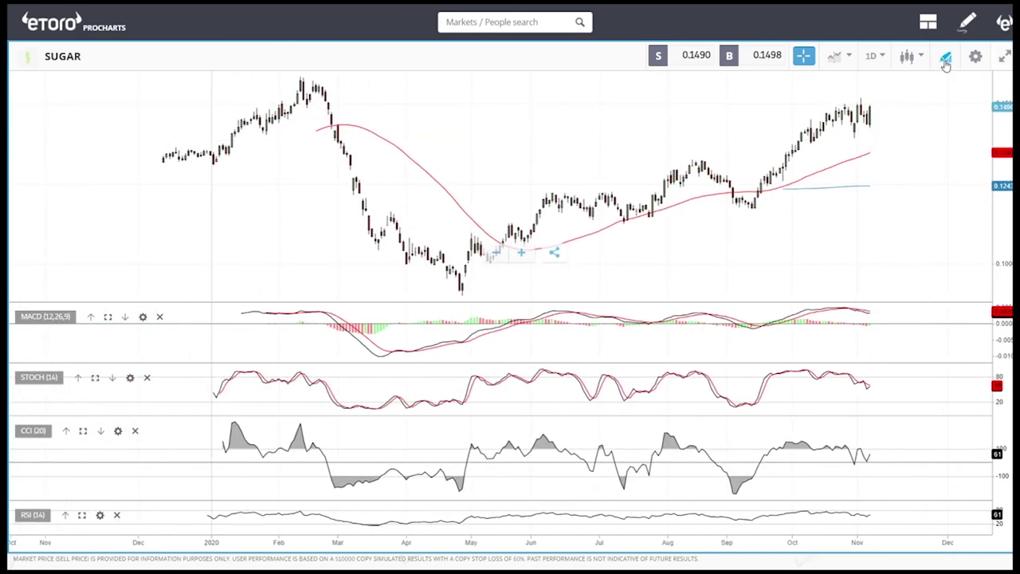
left_click(945, 62)
left_click(500, 385)
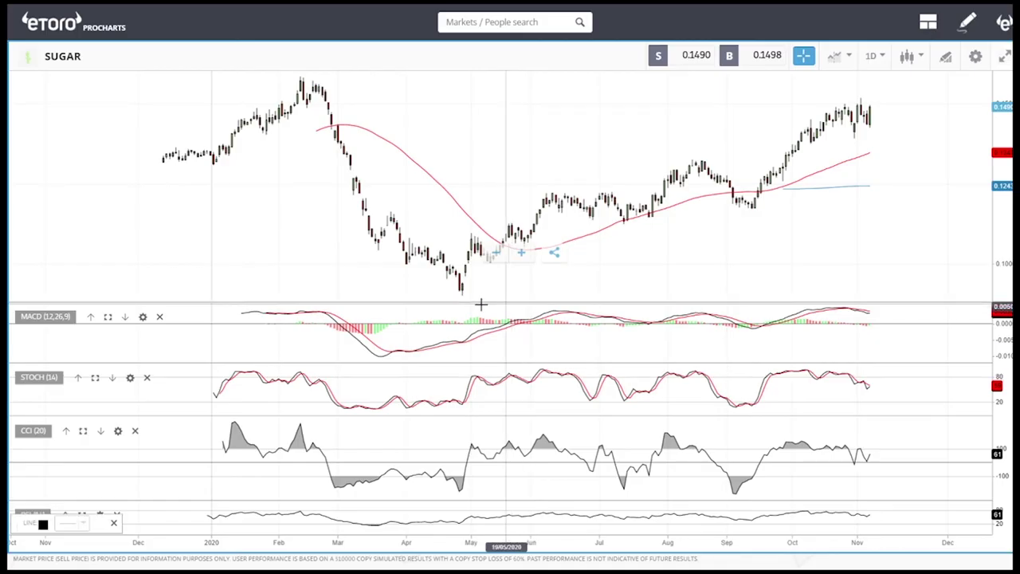
left_click_drag(462, 296, 872, 173)
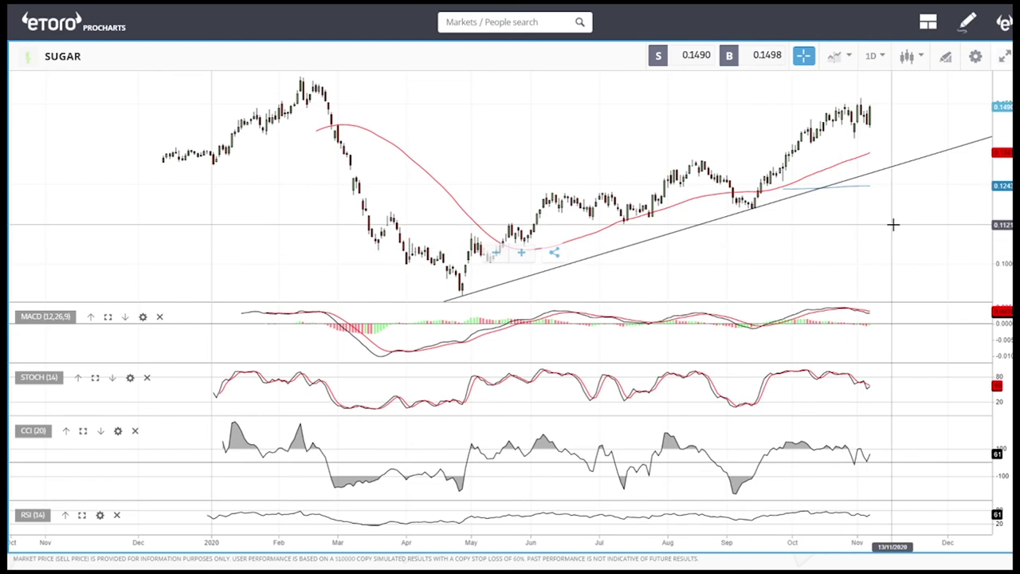
- Draw a horizontal line on the SUGAR chart at about 0.1323 along the August highs
scroll(893, 207, "up", 3)
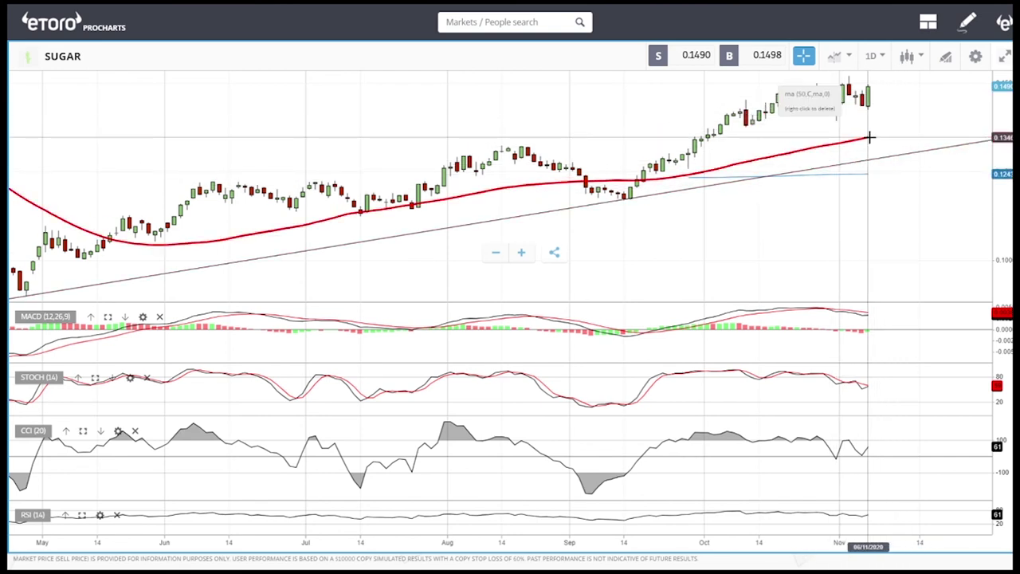
left_click(944, 59)
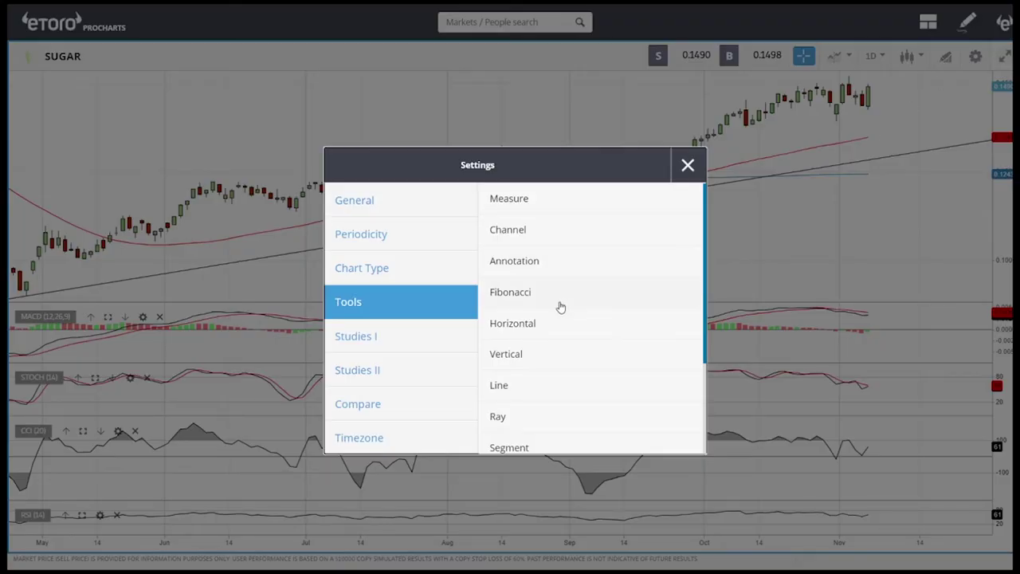
left_click(558, 386)
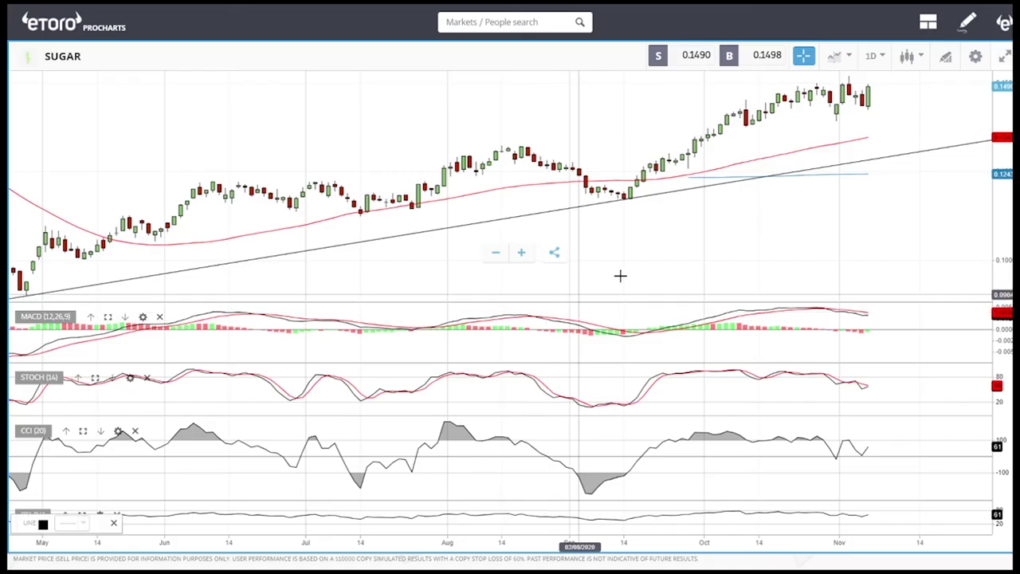
left_click(561, 146)
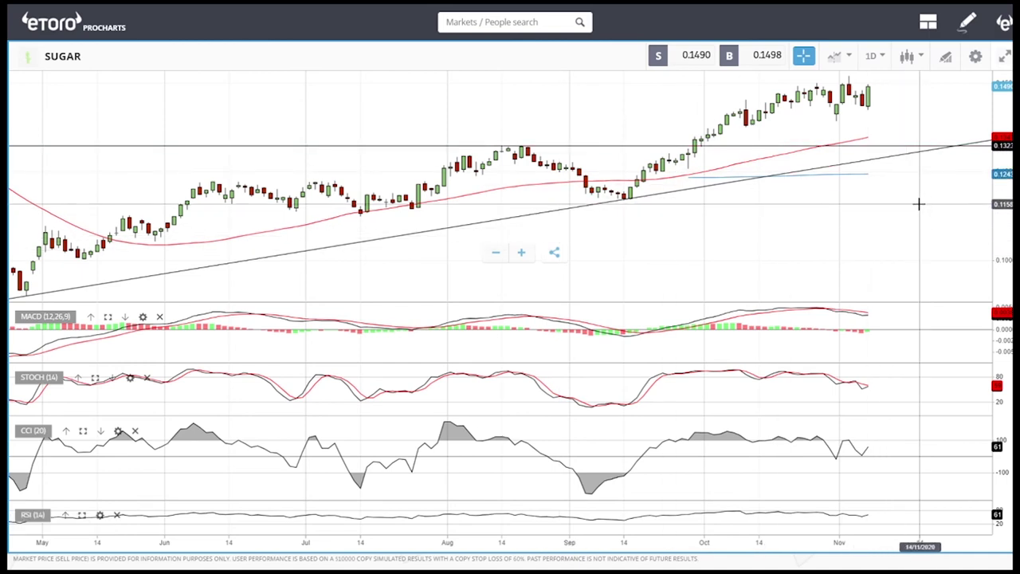
- Draw a second horizontal line on the SUGAR chart at about 0.1519 along the early November high
left_click_drag(909, 209, 806, 218)
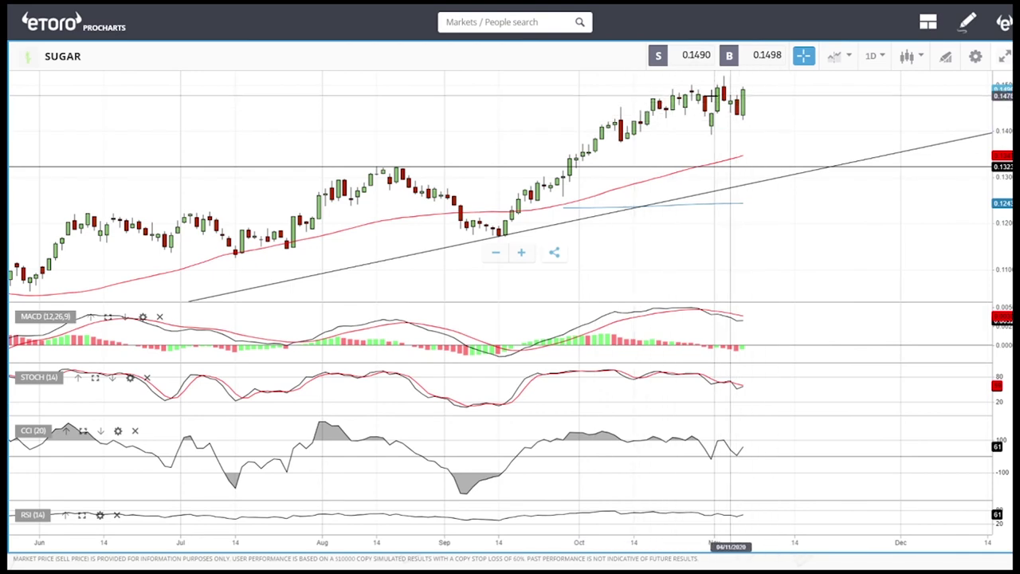
left_click(945, 55)
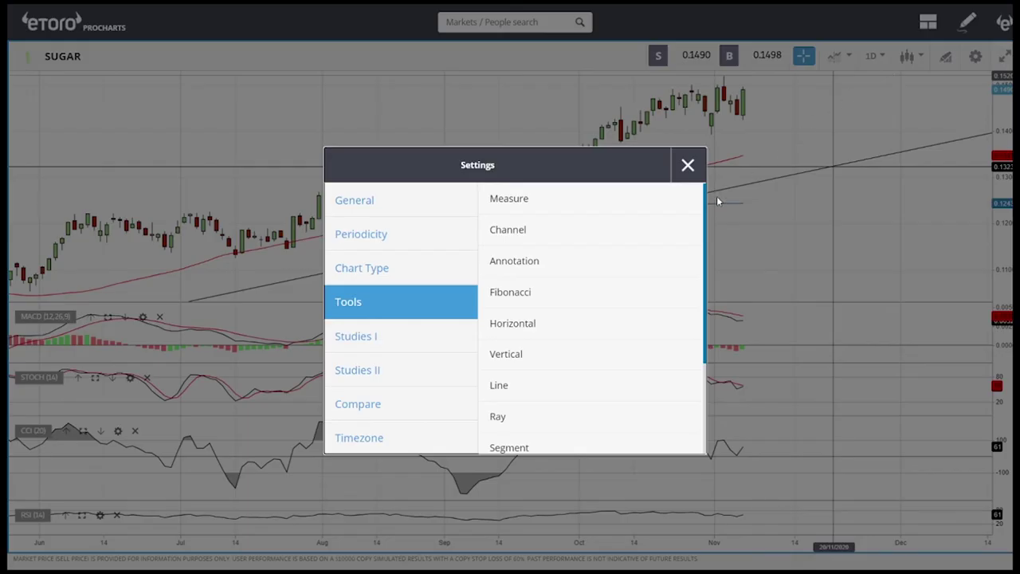
left_click(513, 323)
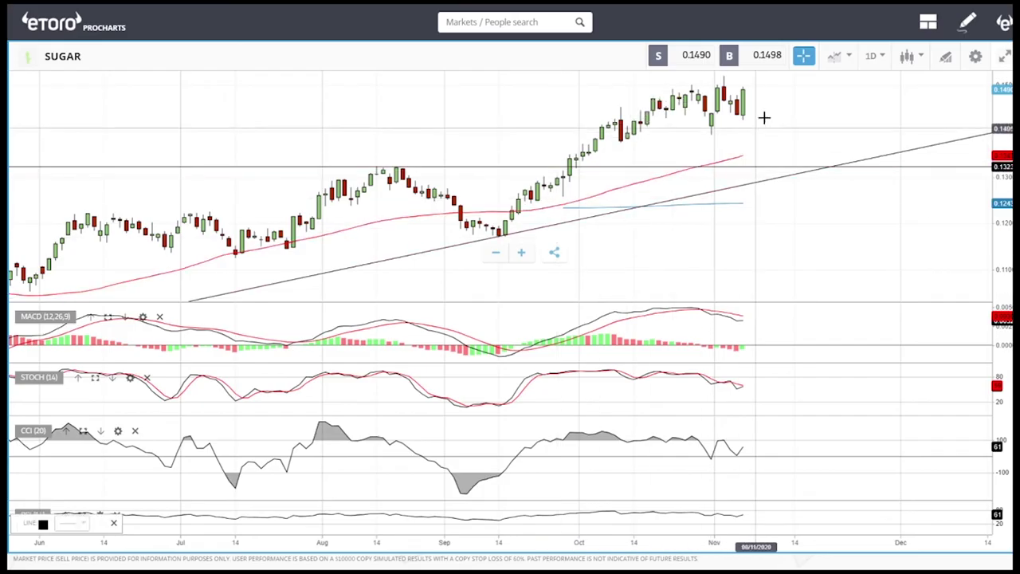
left_click(781, 76)
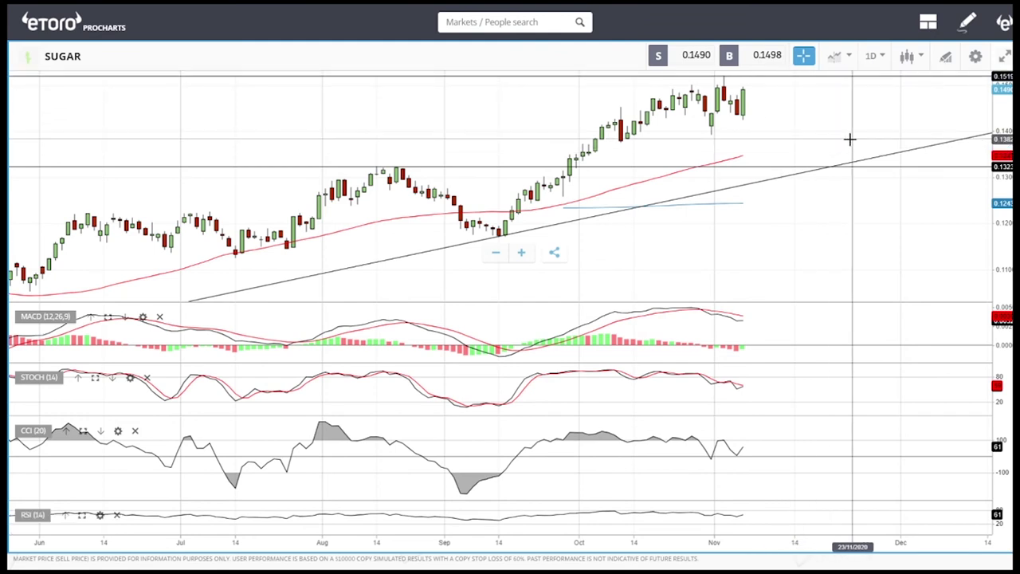
- Draw a third horizontal line on the SUGAR chart at about 0.1391 along the low around the end of October
left_click(945, 56)
left_click(538, 324)
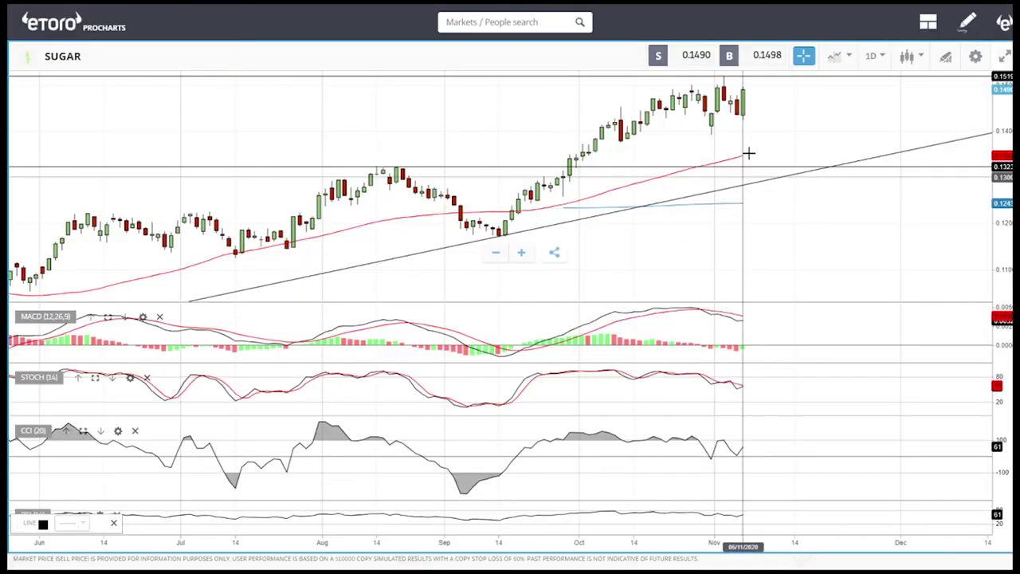
left_click(761, 136)
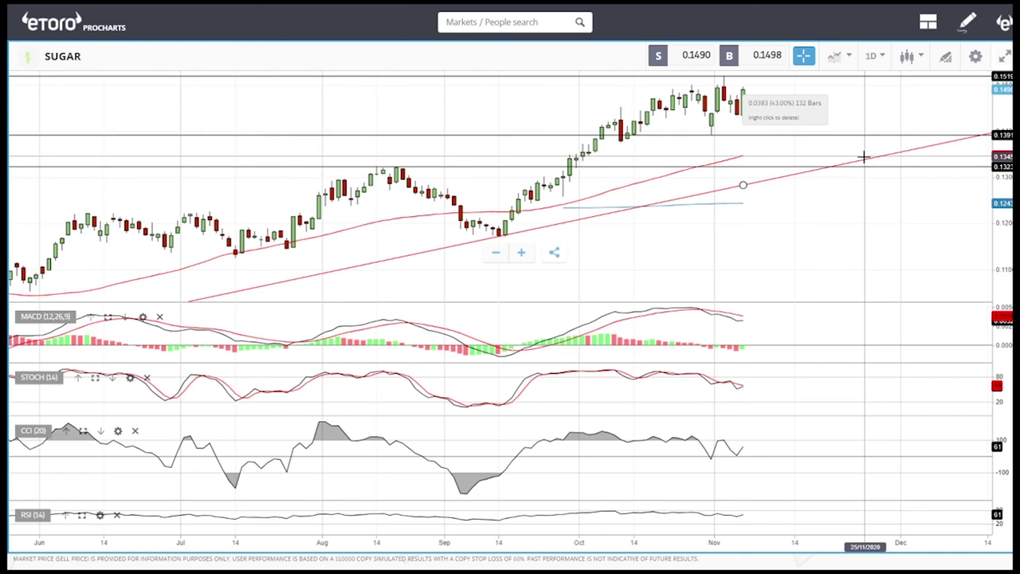
- Search the markets for WHEAT and open its chart
scroll(864, 157, "down", 5)
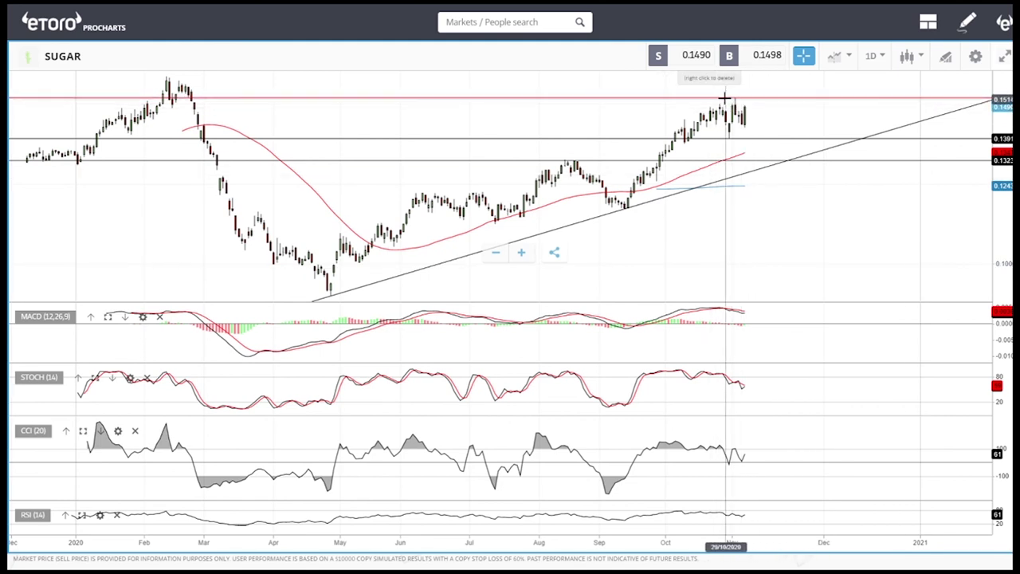
right_click(179, 76)
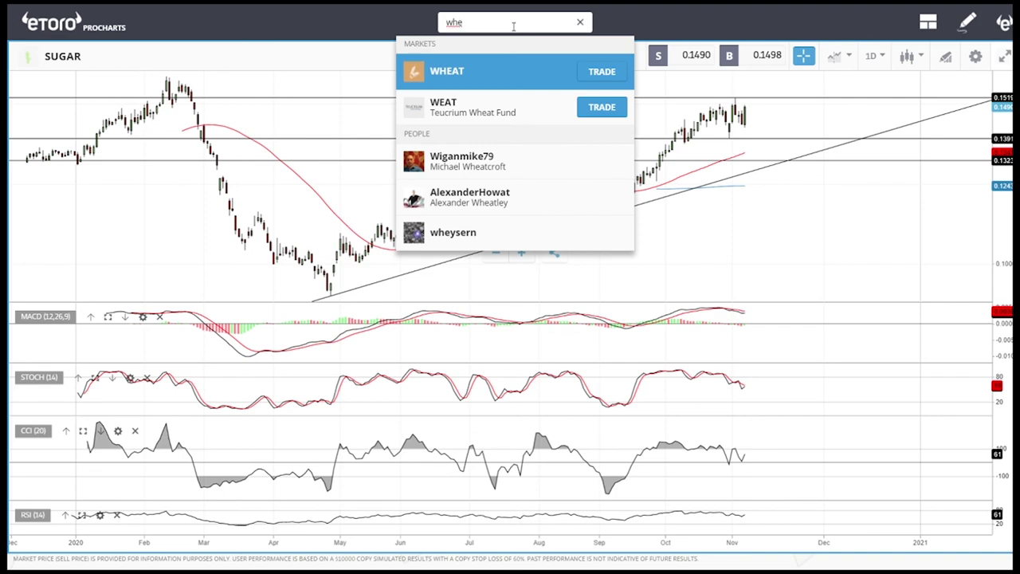
left_click(467, 81)
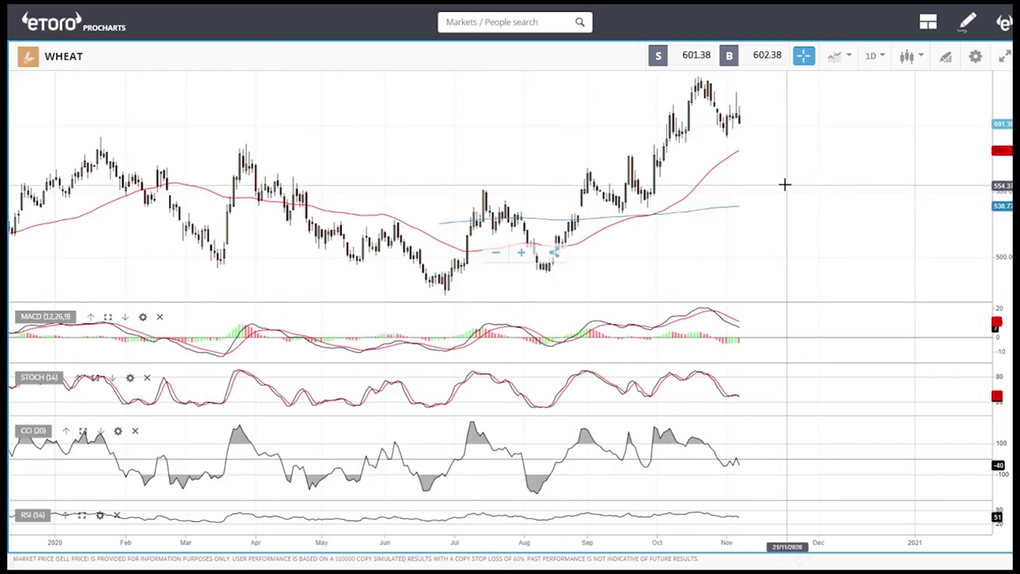
scroll(772, 182, "up", 5)
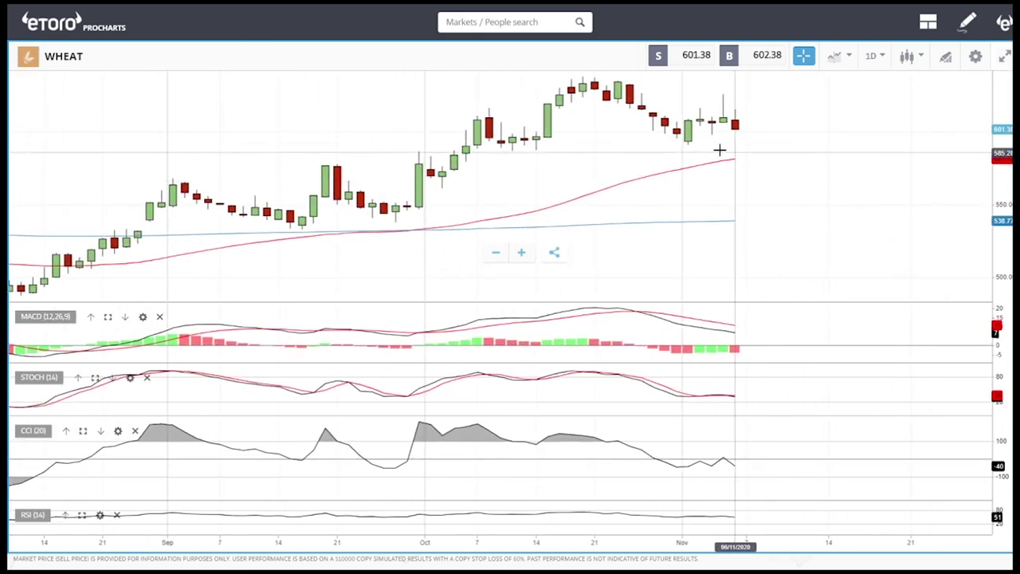
scroll(783, 166, "down", 4)
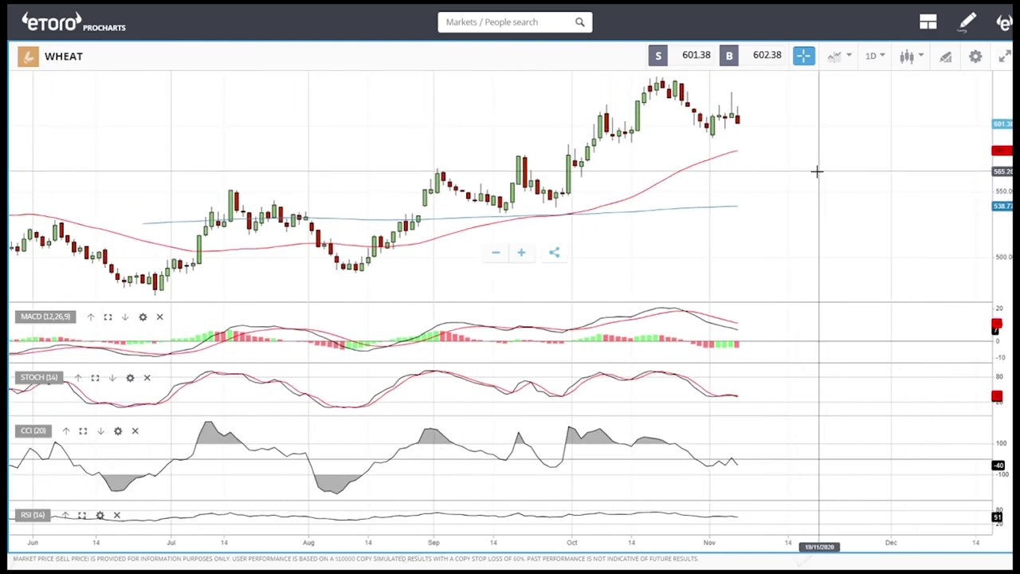
- Draw a rising trend line on the WHEAT chart from the mid-August low along the late September low
left_click(945, 56)
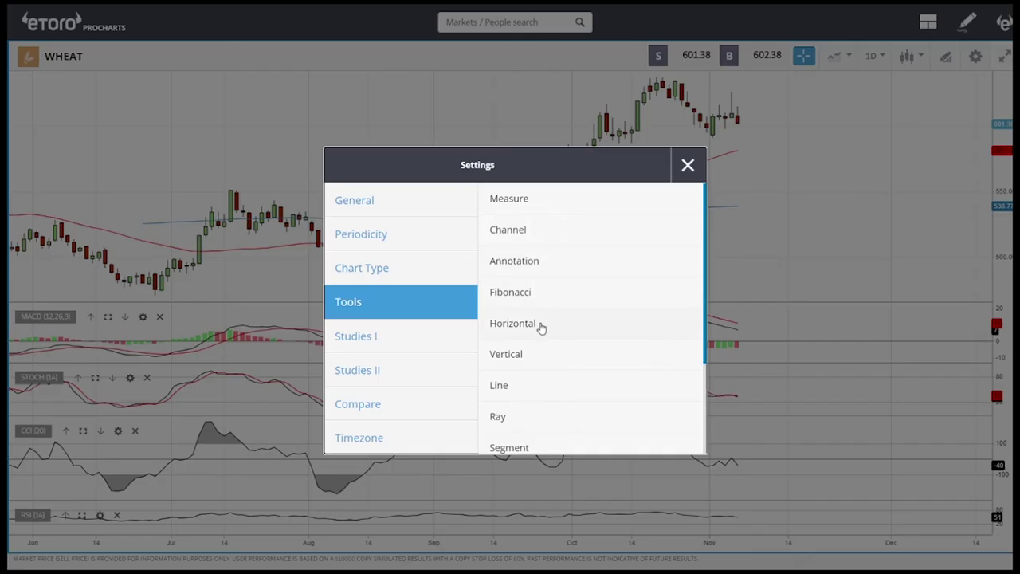
left_click(500, 385)
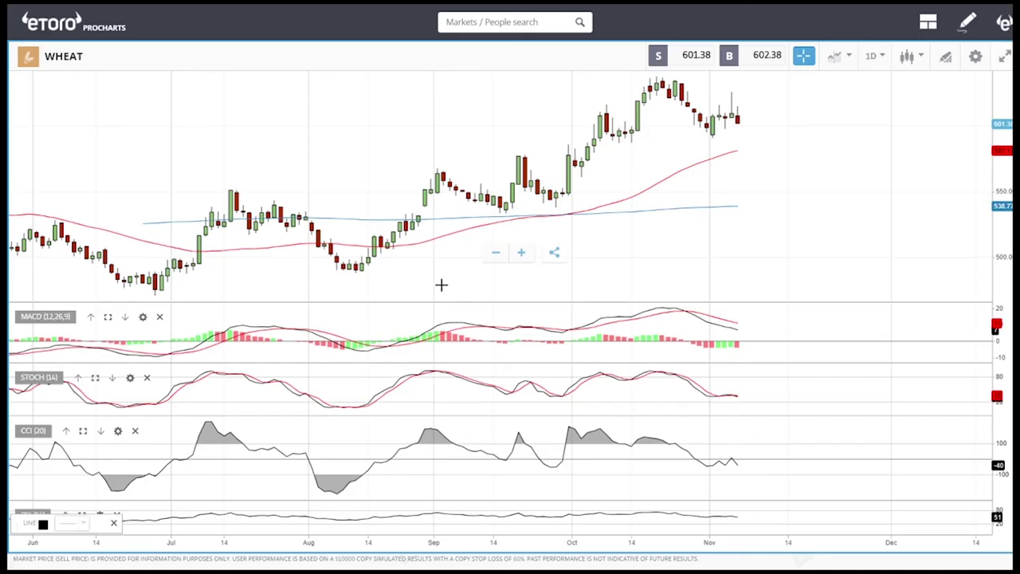
left_click(357, 274)
left_click(782, 129)
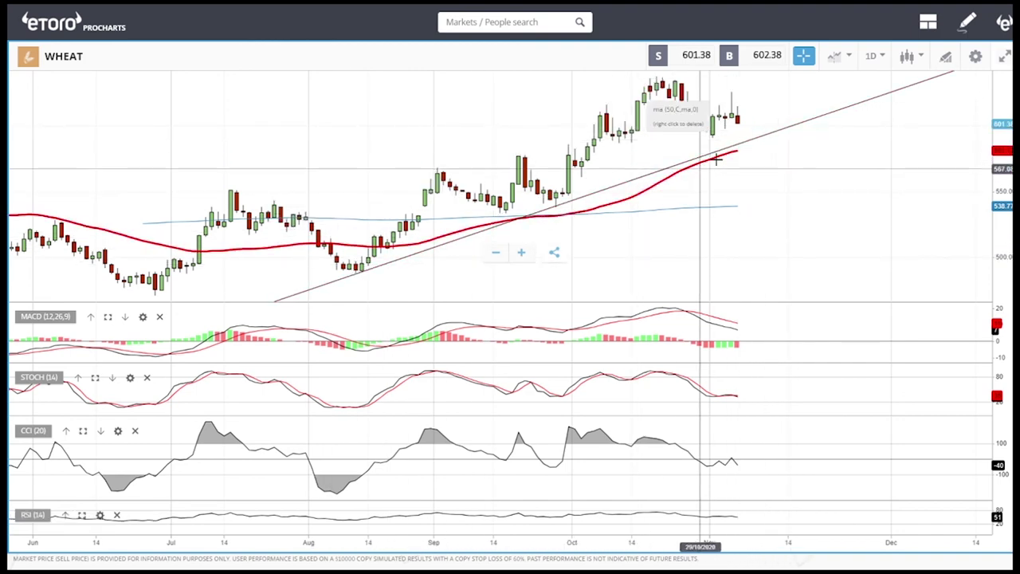
- Draw a horizontal line on the WHEAT chart at about 576.61 along the September high
scroll(834, 152, "up", 3)
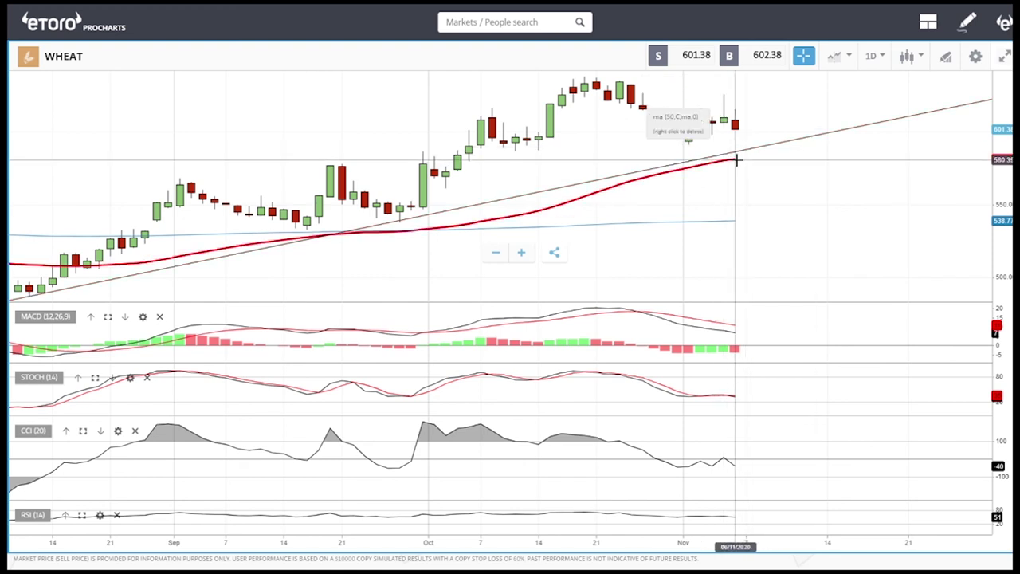
scroll(813, 210, "down", 4)
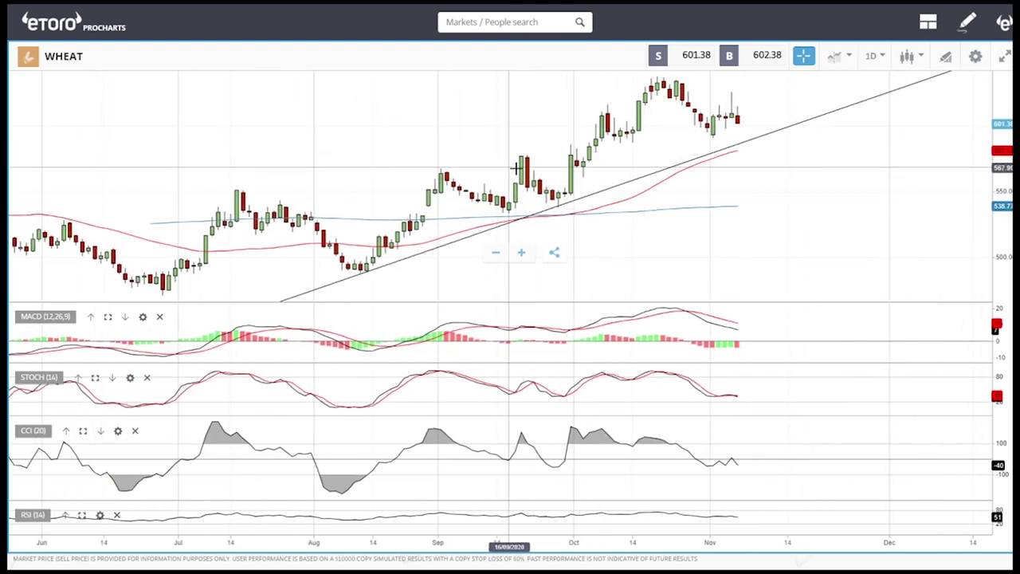
left_click(942, 58)
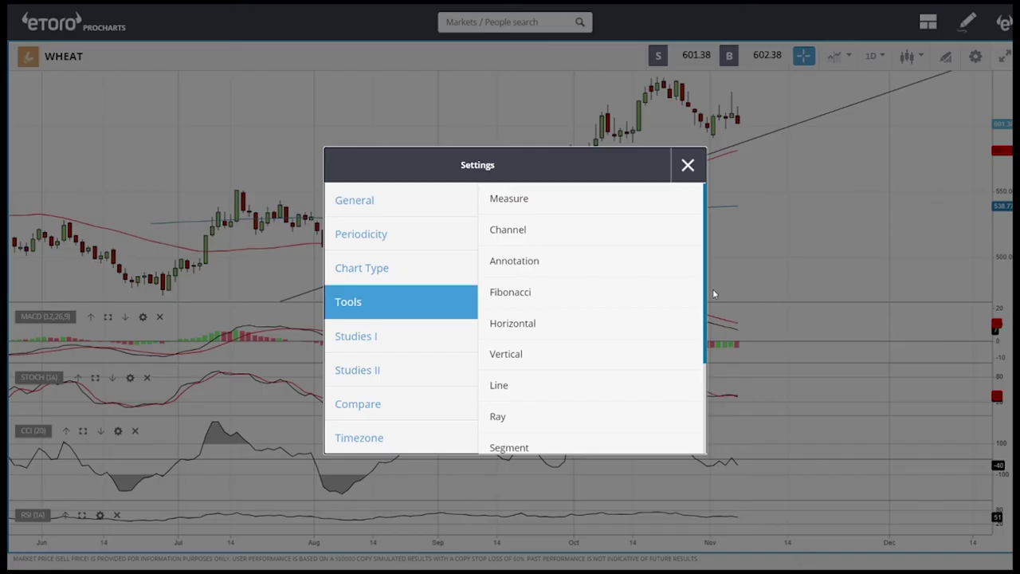
left_click(513, 323)
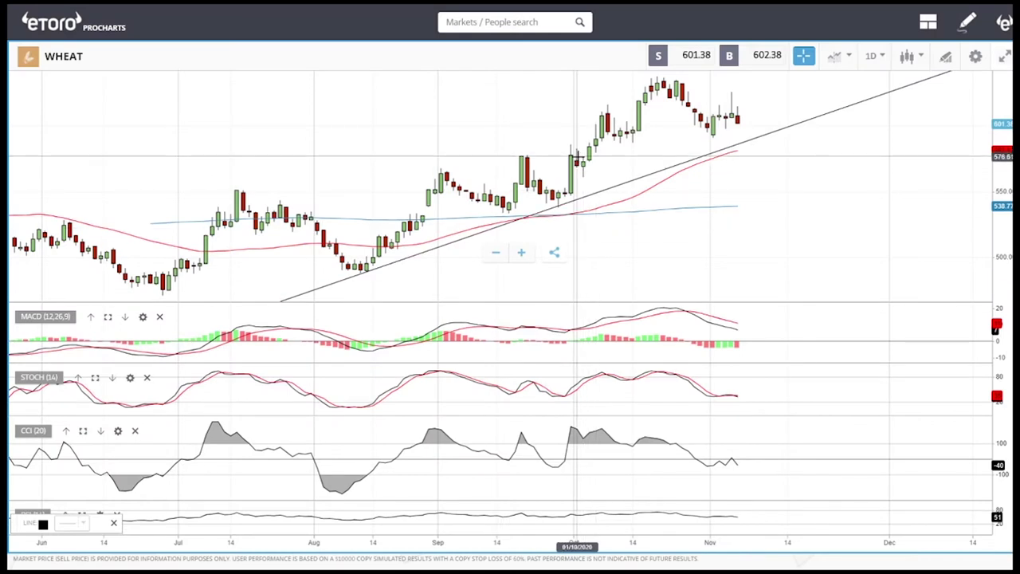
left_click(576, 157)
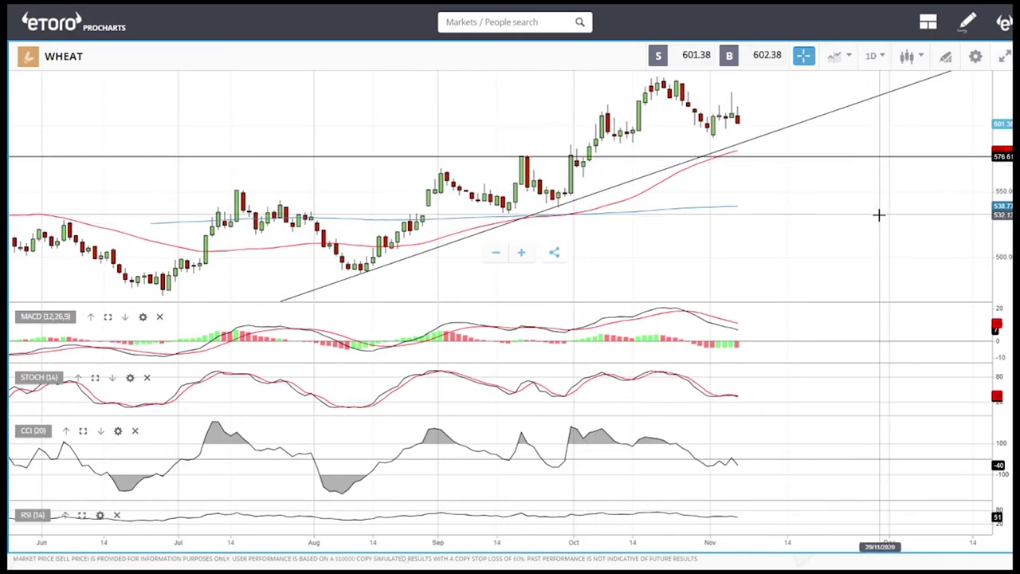
left_click(749, 140)
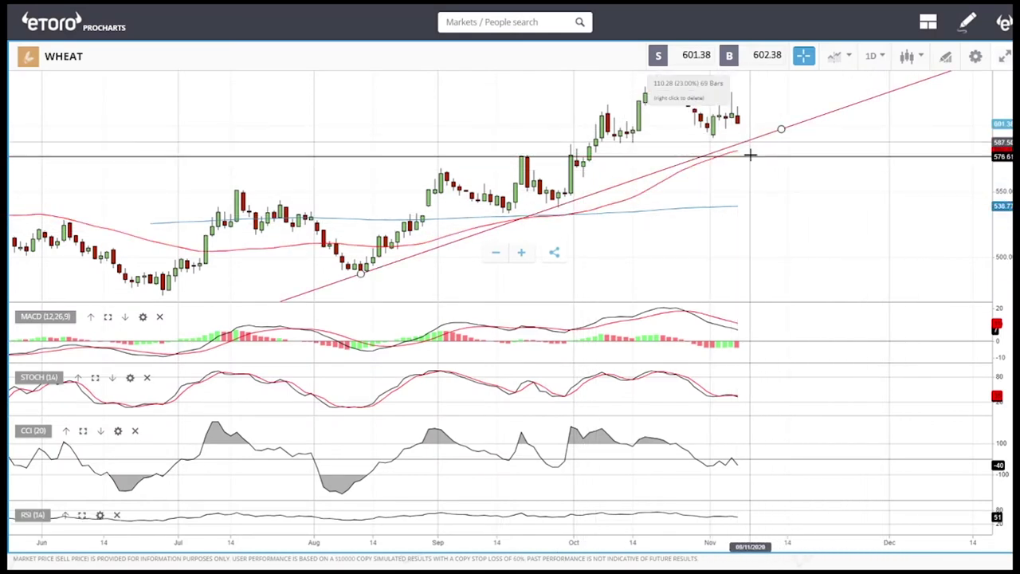
left_click(795, 204)
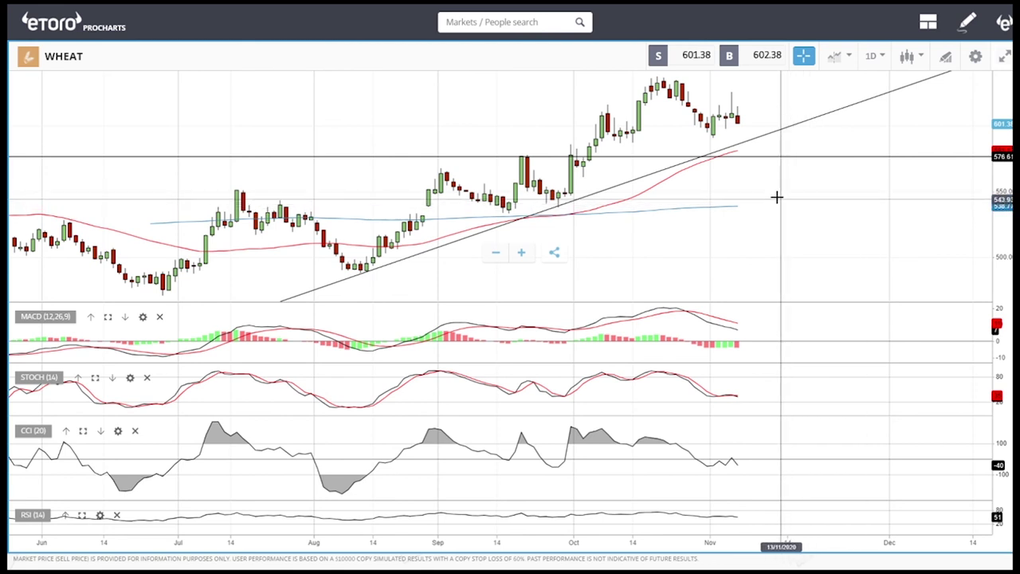
left_click(757, 157)
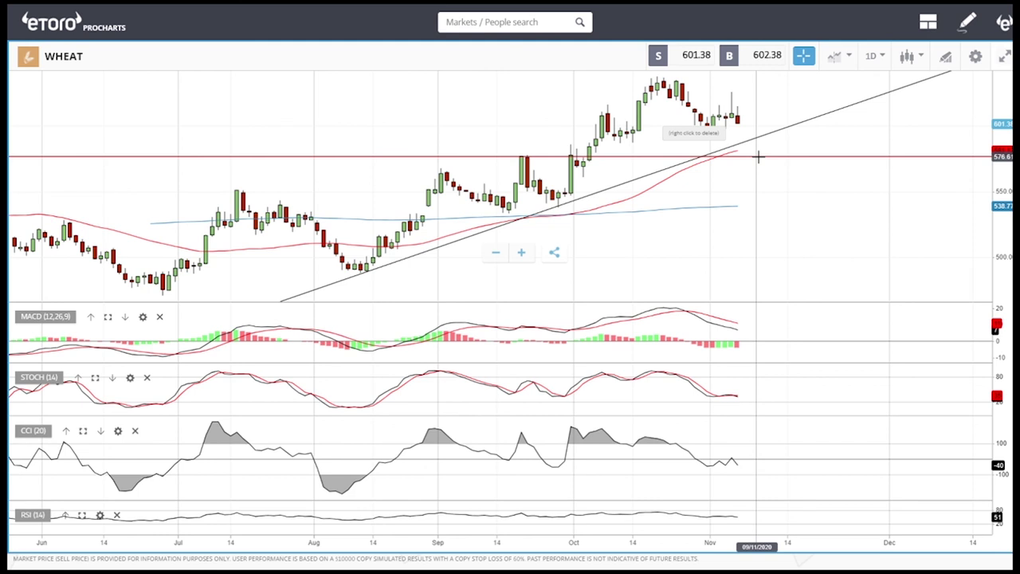
left_click(753, 141)
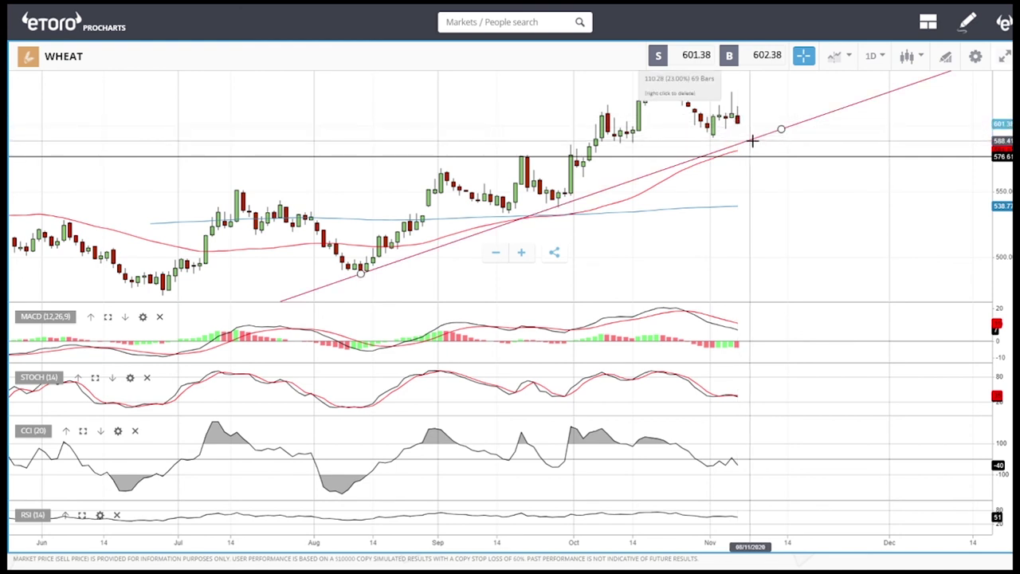